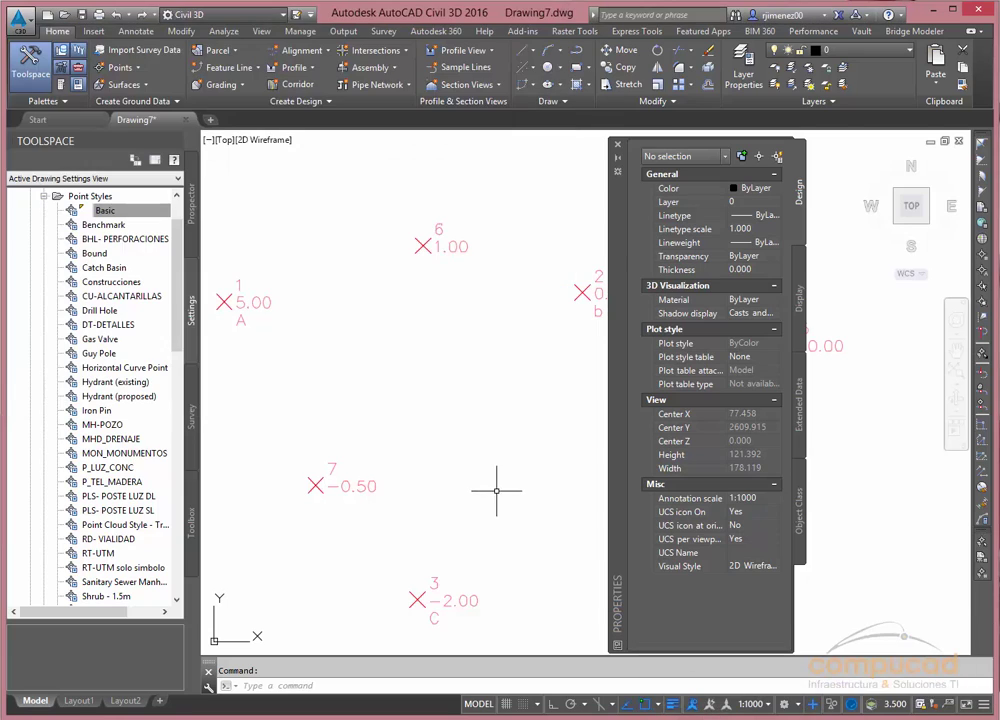
Step: Close the Properties palette and list the seven COGO points with coordinates in Prospector
{"action": "left_click", "coordinate": [617, 144]}
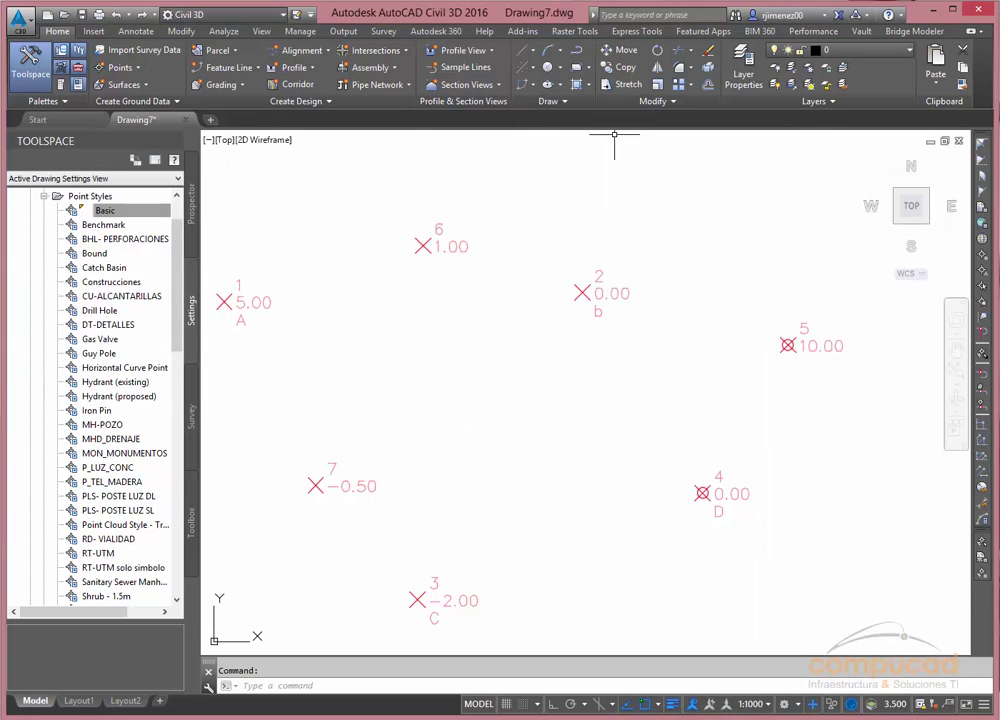
{"action": "scroll", "coordinate": [180, 245], "scroll_direction": "up", "scroll_amount": 2}
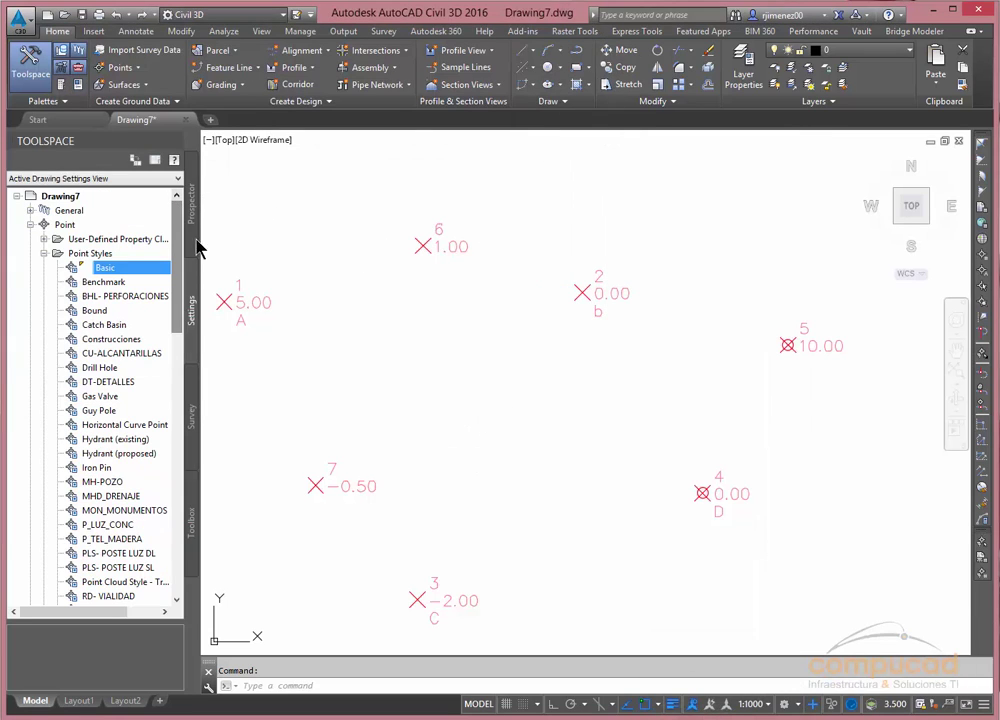
{"action": "left_click", "coordinate": [44, 253]}
{"action": "left_click", "coordinate": [30, 225]}
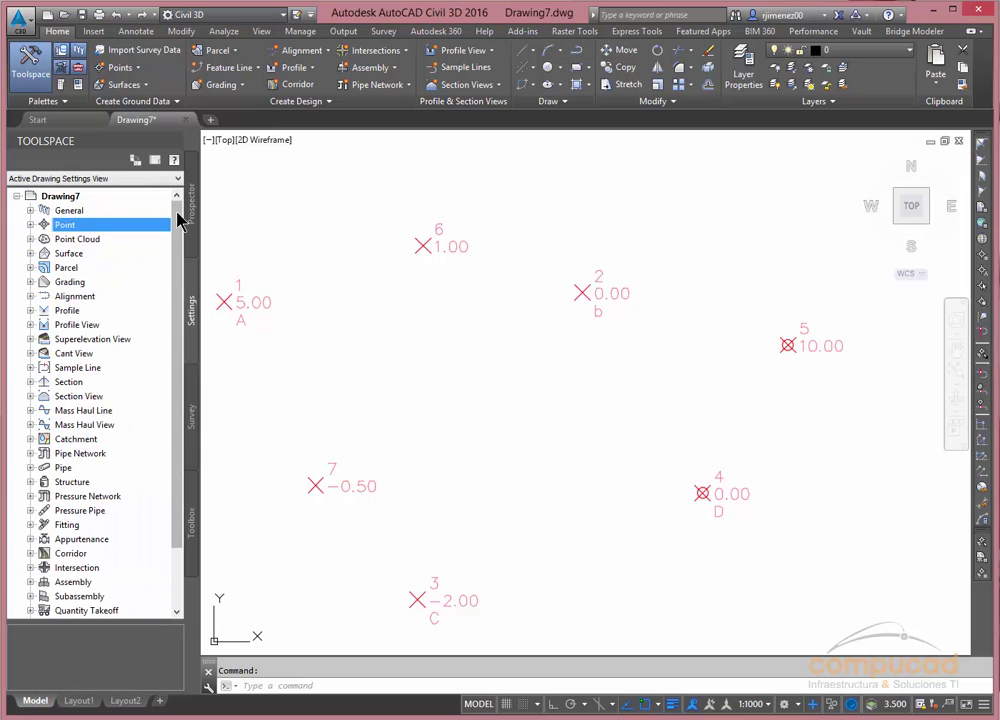
{"action": "left_click", "coordinate": [191, 205]}
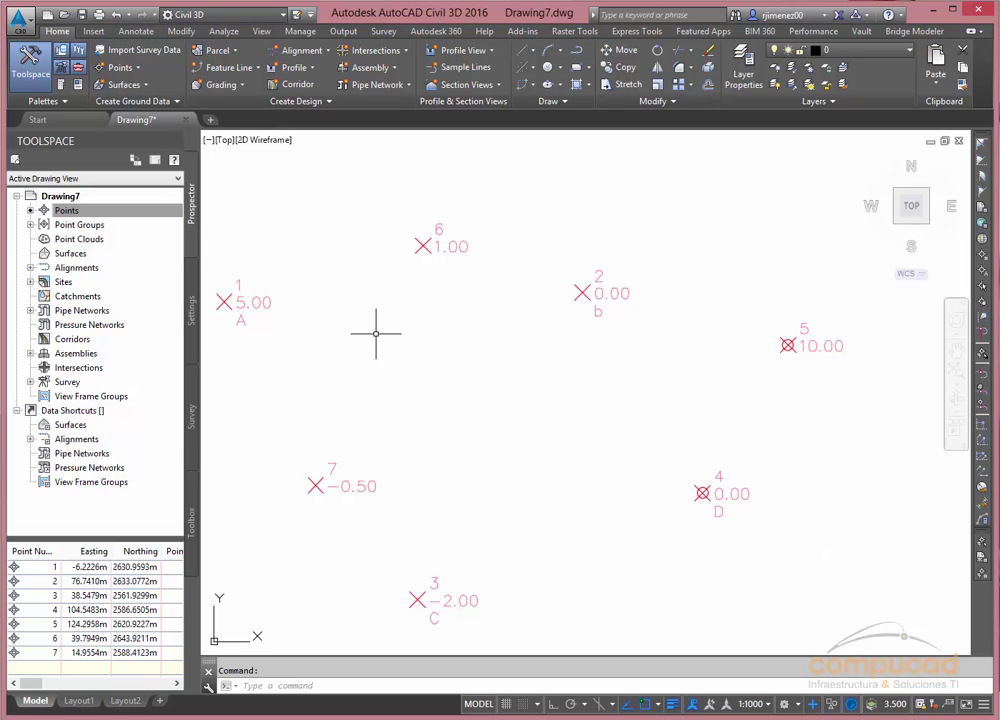
{"action": "middle_click_drag", "start_coordinate": [357, 323], "coordinate": [435, 313]}
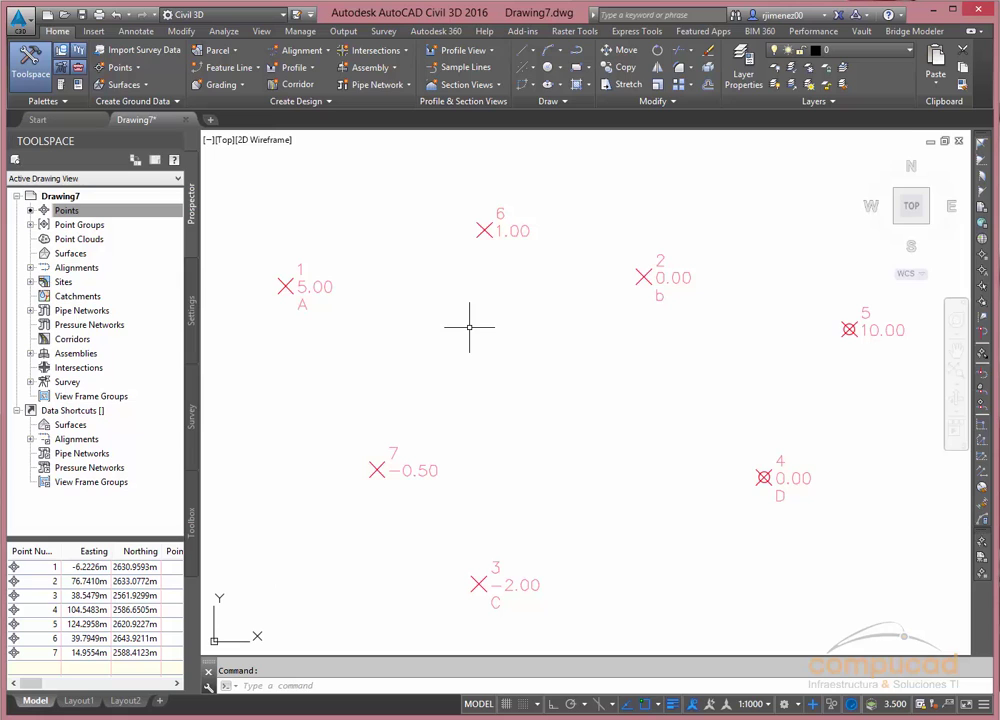
{"action": "type", "text": "un"}
{"action": "key", "text": "Return"}
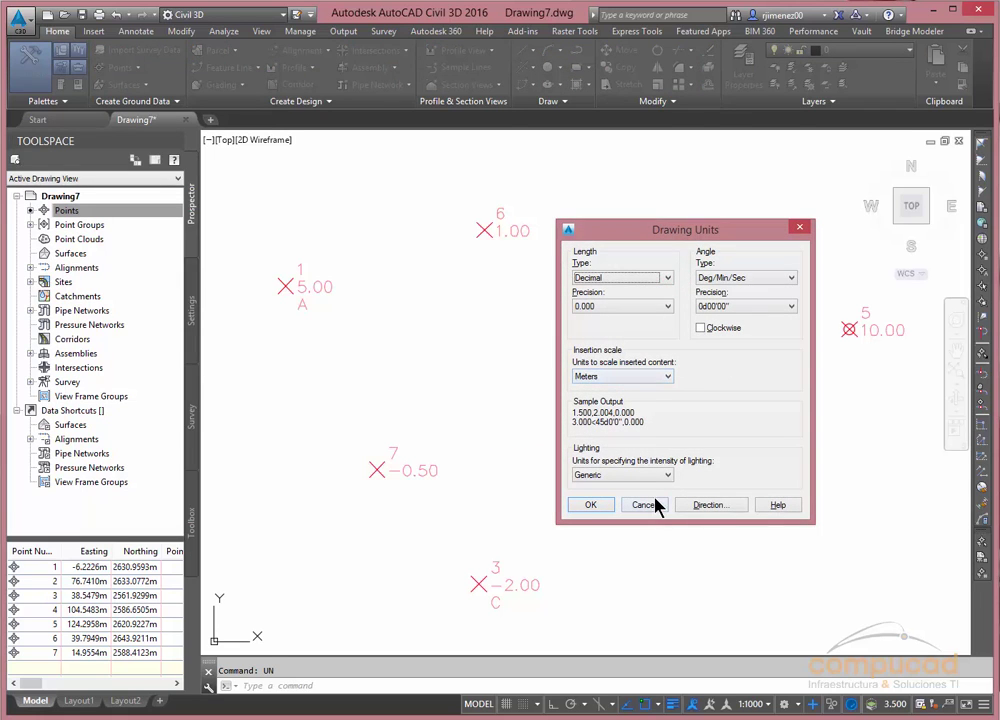
{"action": "key", "text": "Return"}
{"action": "left_click", "coordinate": [594, 384]}
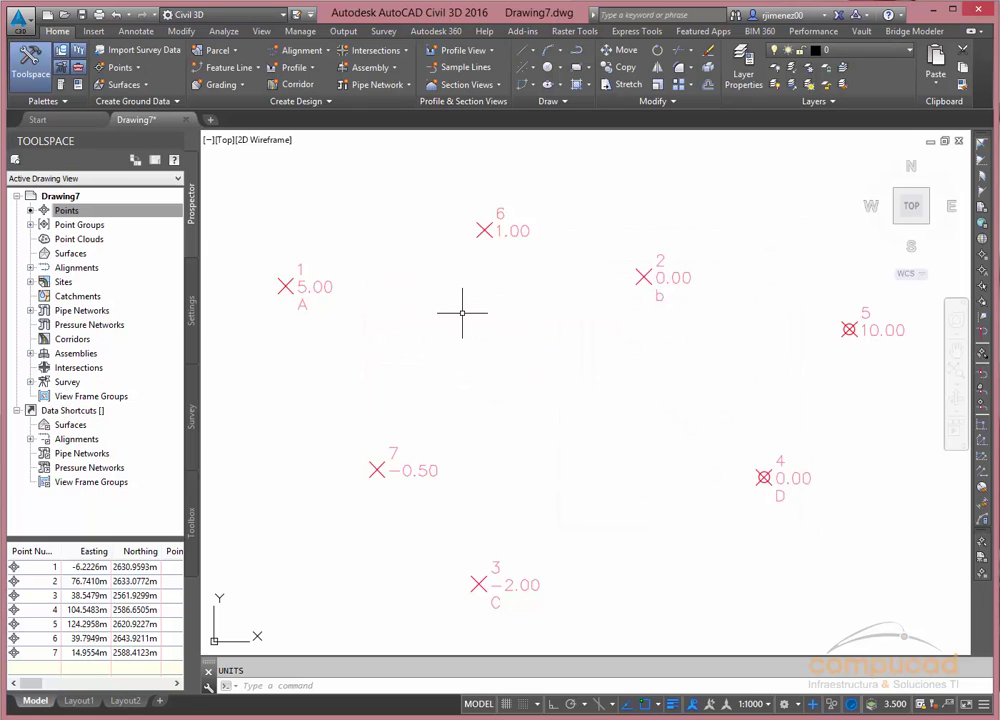
{"action": "type", "text": "di"}
Step: Measure the distance from point 1 to point 5, then show the Surfaces creation options
{"action": "key", "text": "Return"}
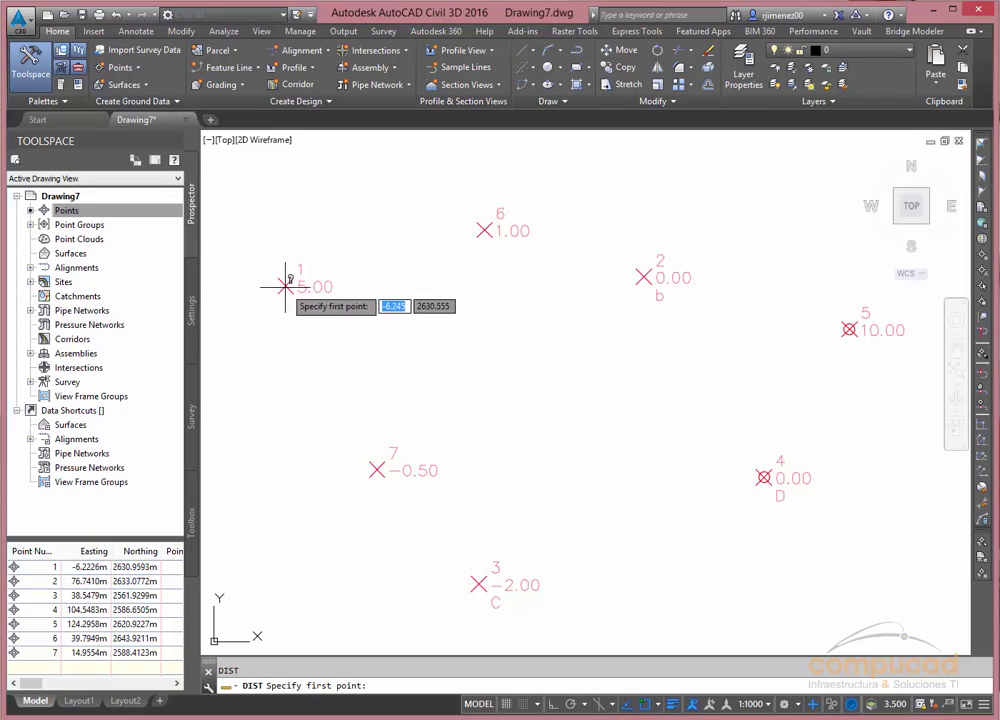
{"action": "left_click", "coordinate": [285, 285]}
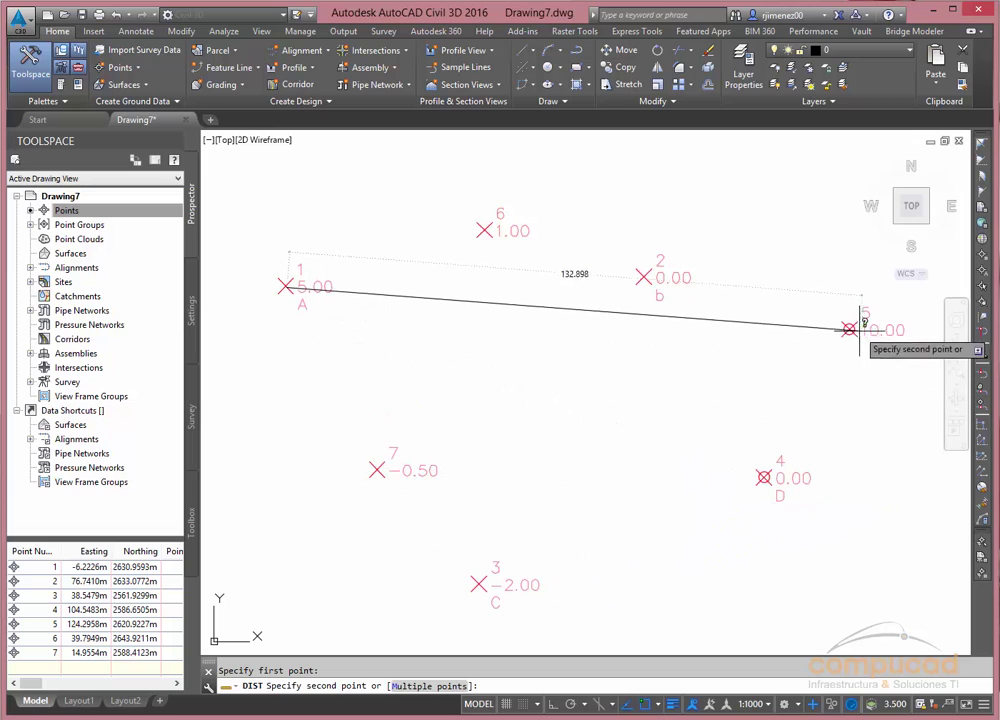
{"action": "key", "text": "Escape"}
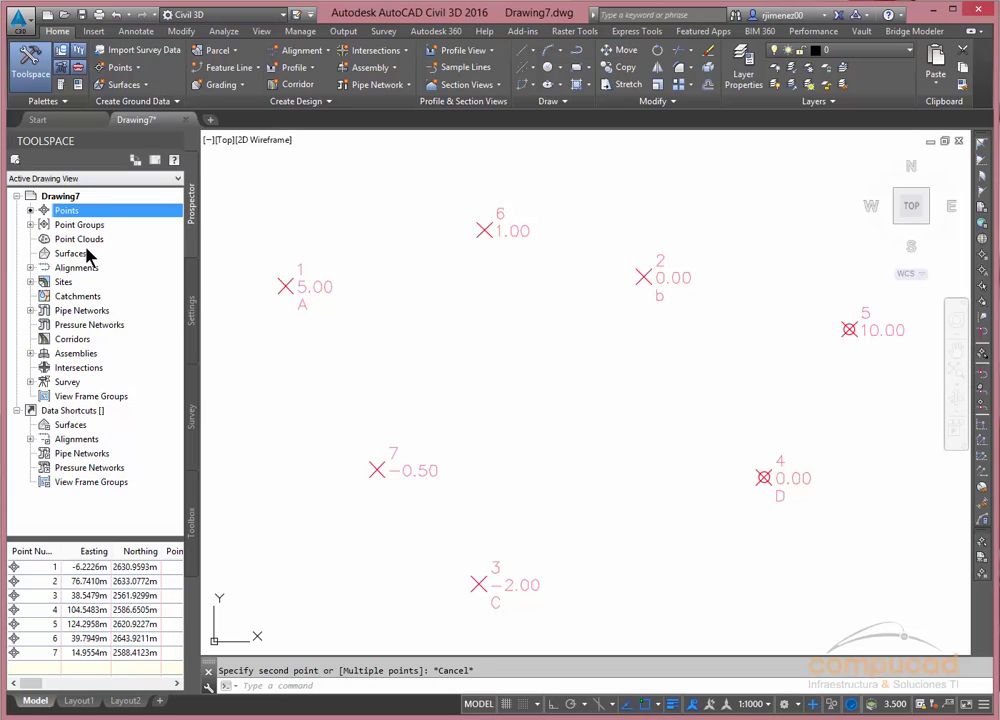
{"action": "left_click", "coordinate": [135, 86]}
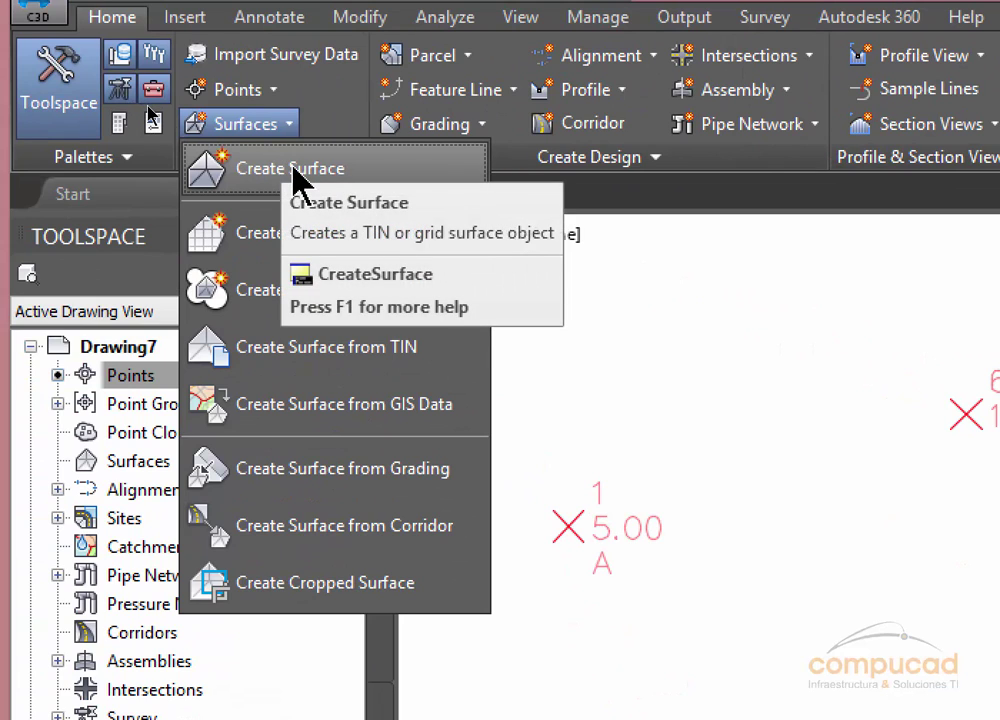
{"action": "mouse_move", "coordinate": [289, 168]}
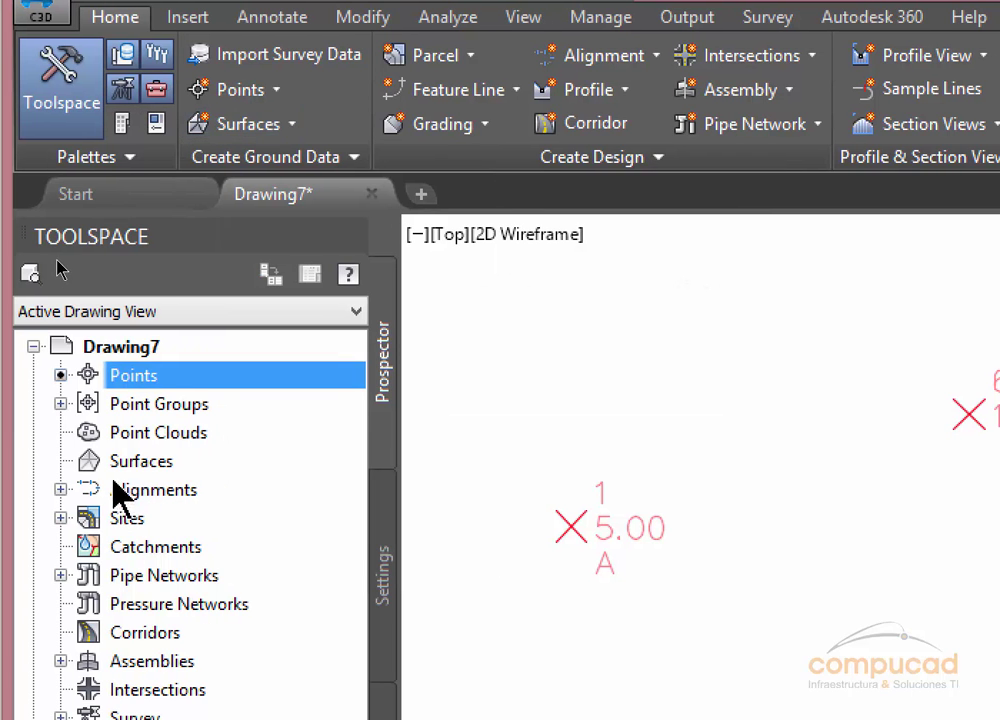
Step: Open Create Surface from Prospector's Surfaces node and review the available surface types
{"action": "right_click", "coordinate": [125, 463]}
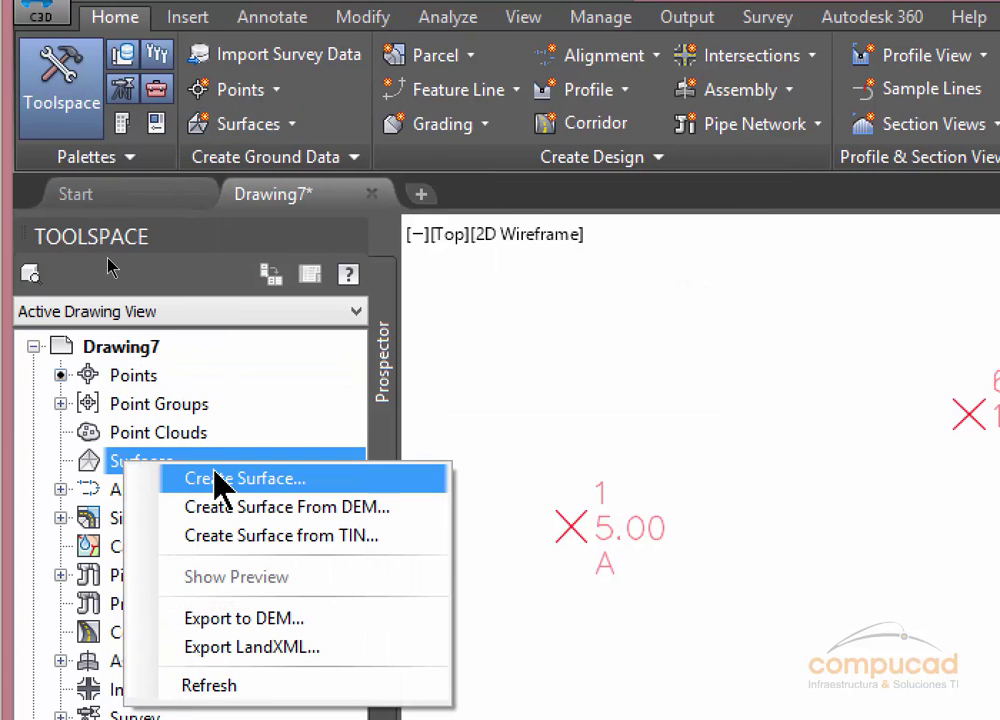
{"action": "left_click", "coordinate": [237, 481]}
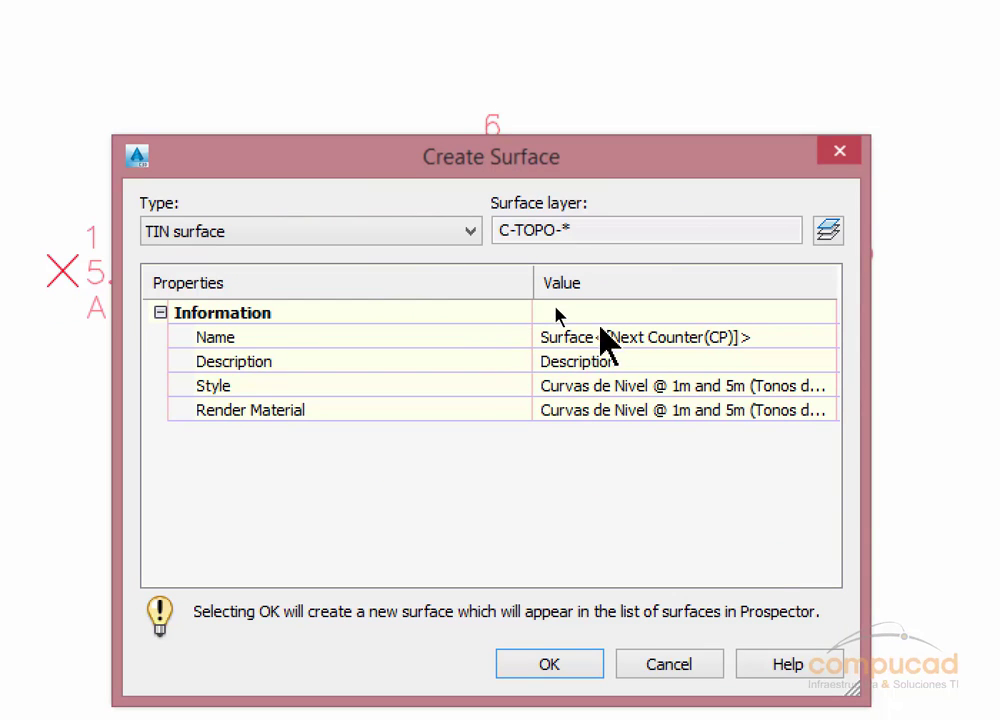
{"action": "left_click", "coordinate": [469, 231]}
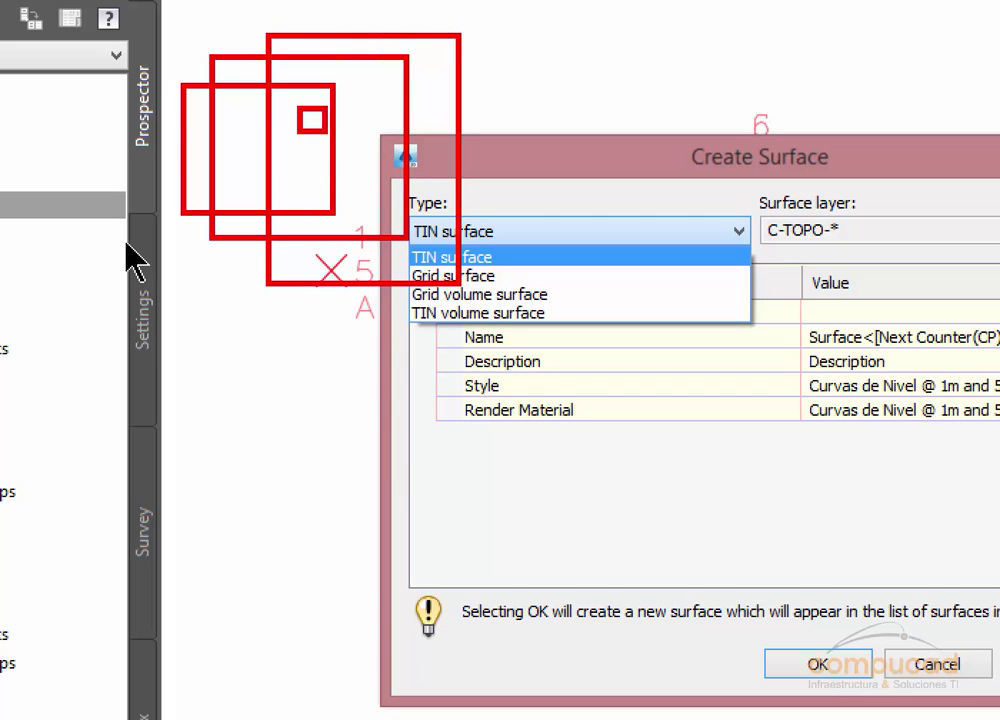
{"action": "left_click", "coordinate": [529, 446]}
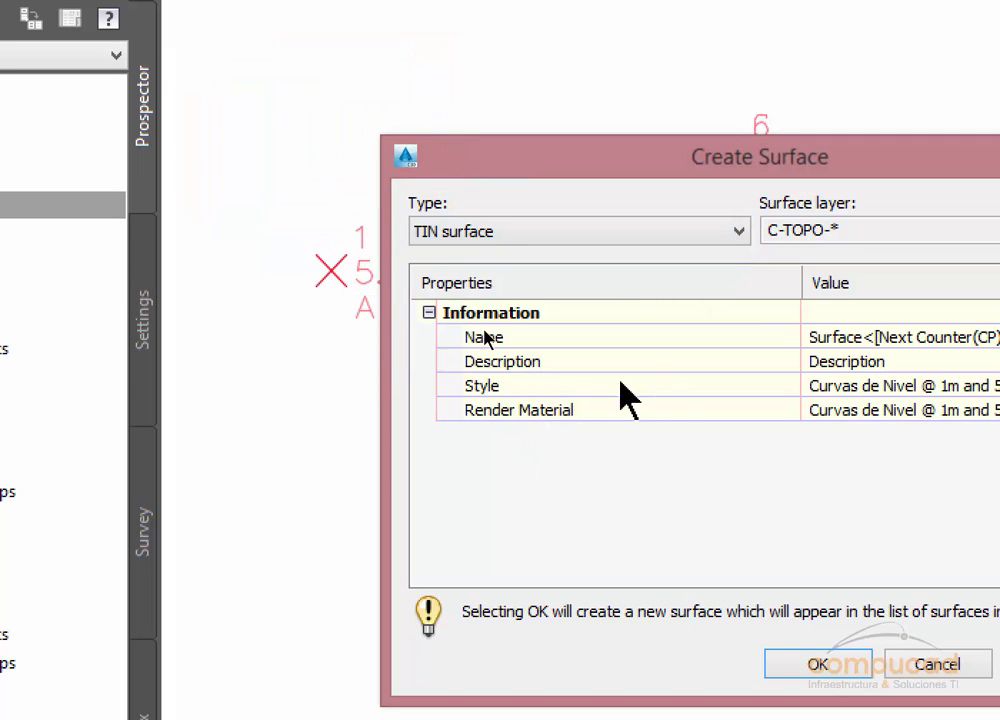
{"action": "left_click", "coordinate": [663, 231]}
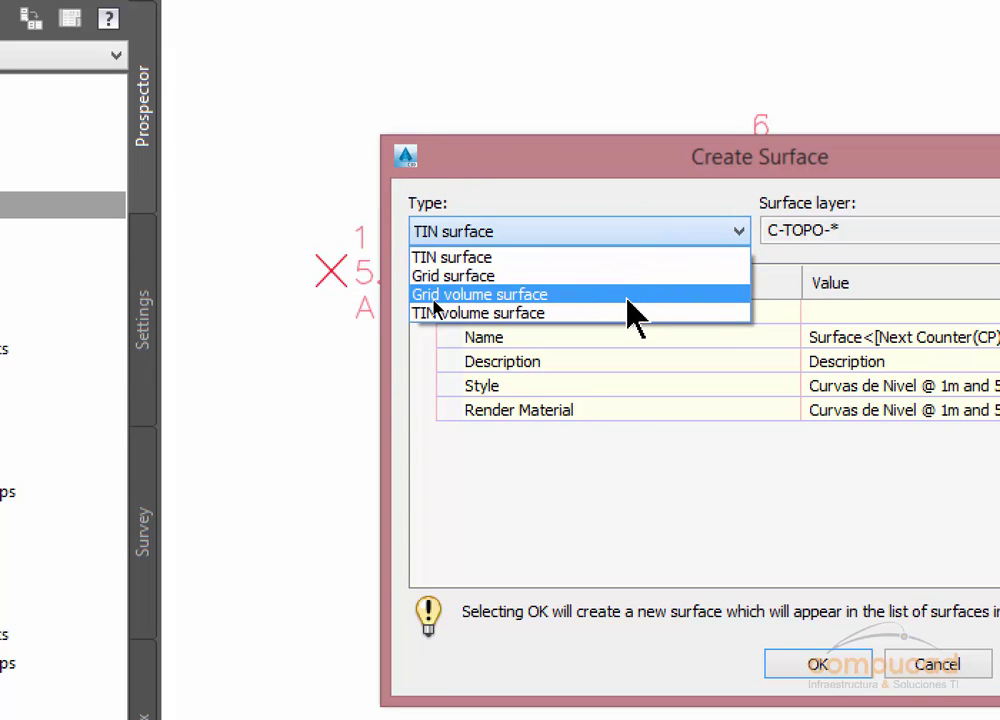
{"action": "left_click", "coordinate": [607, 258]}
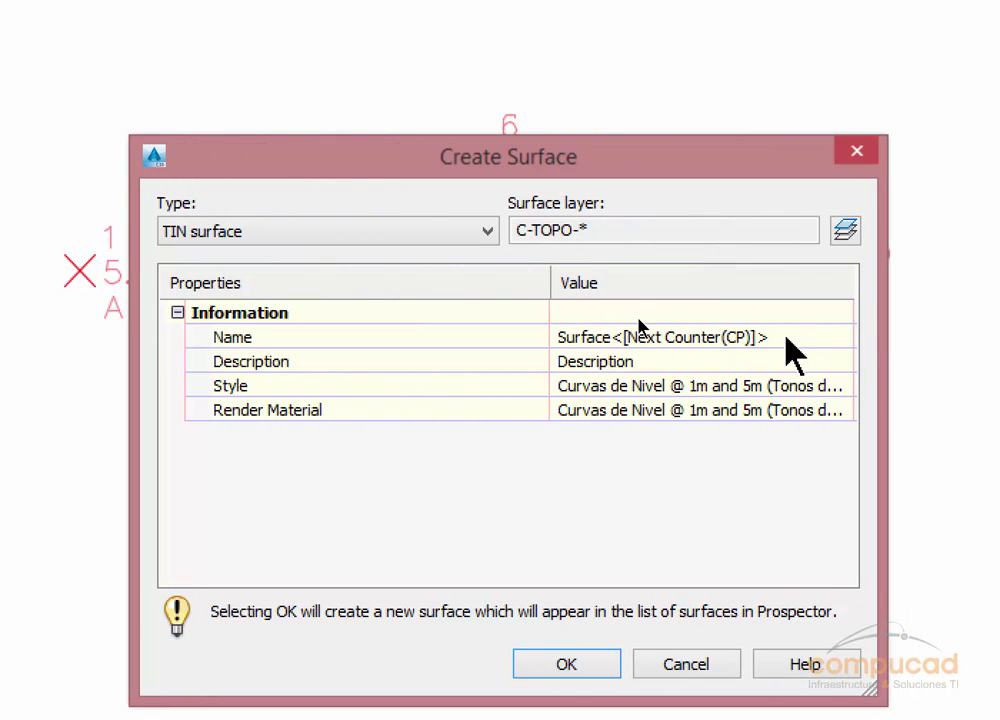
Step: Name the new TIN surface 'Sup 1', leaving the description unchanged
{"action": "left_click", "coordinate": [777, 340]}
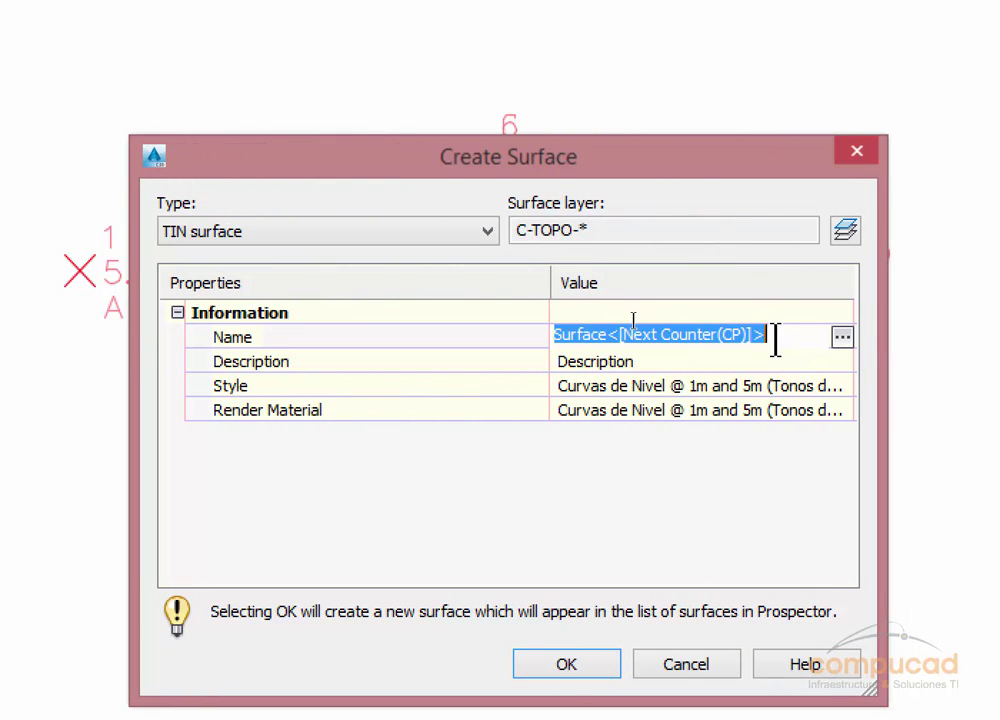
{"action": "type", "text": "Sup 1"}
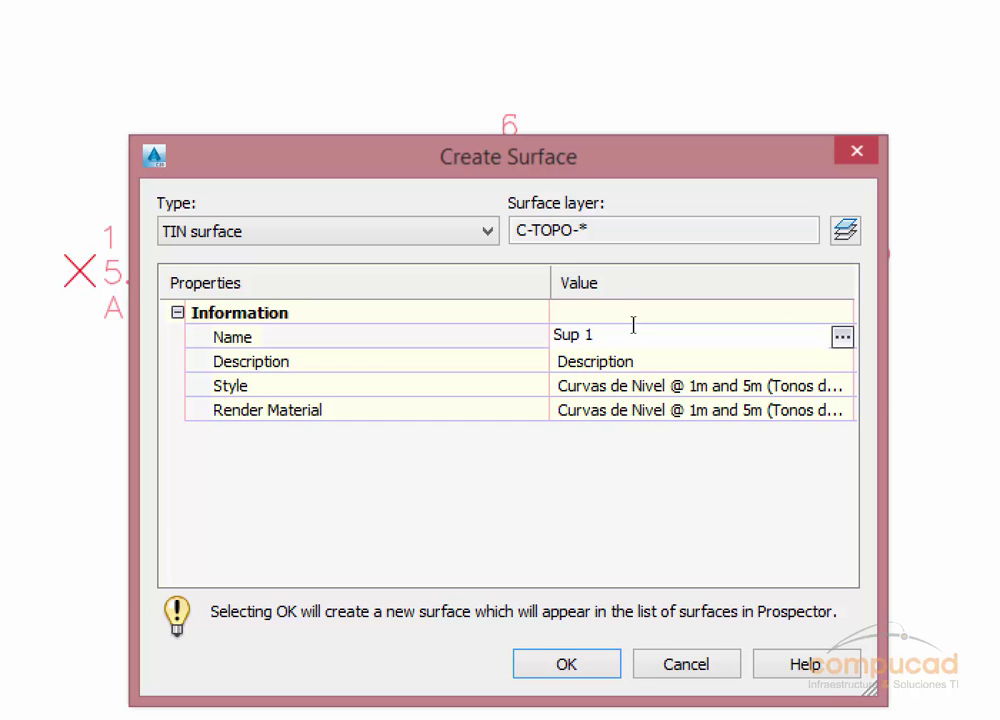
{"action": "key", "text": "Return"}
{"action": "left_click", "coordinate": [650, 361]}
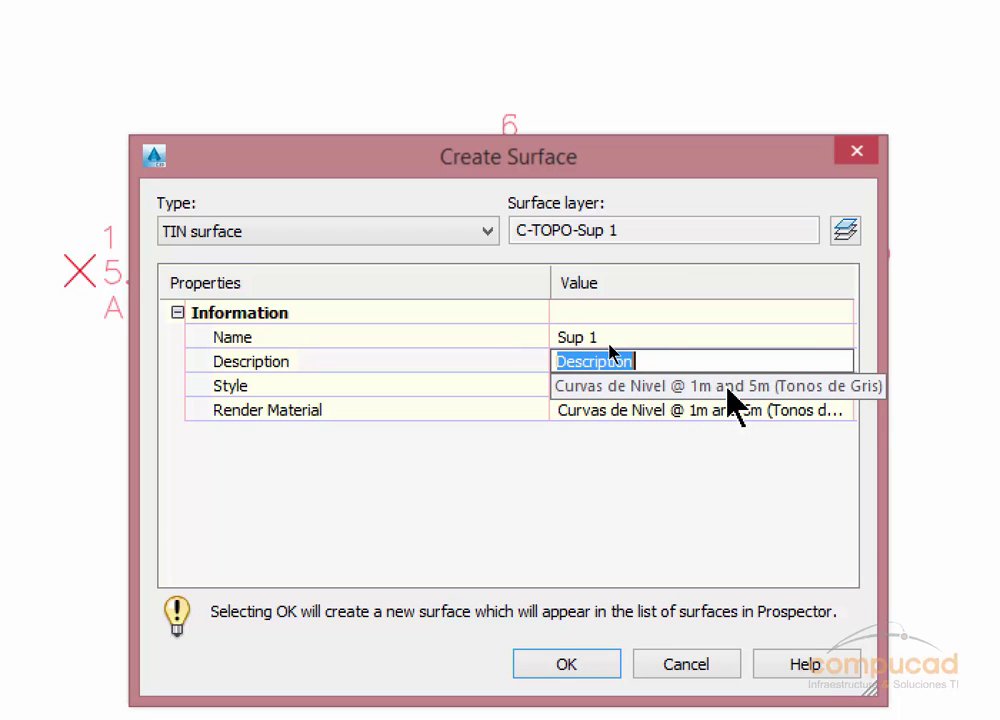
{"action": "key", "text": "Return"}
Step: Select the Style property and widen the dialog to read the full style name
{"action": "left_click", "coordinate": [830, 388]}
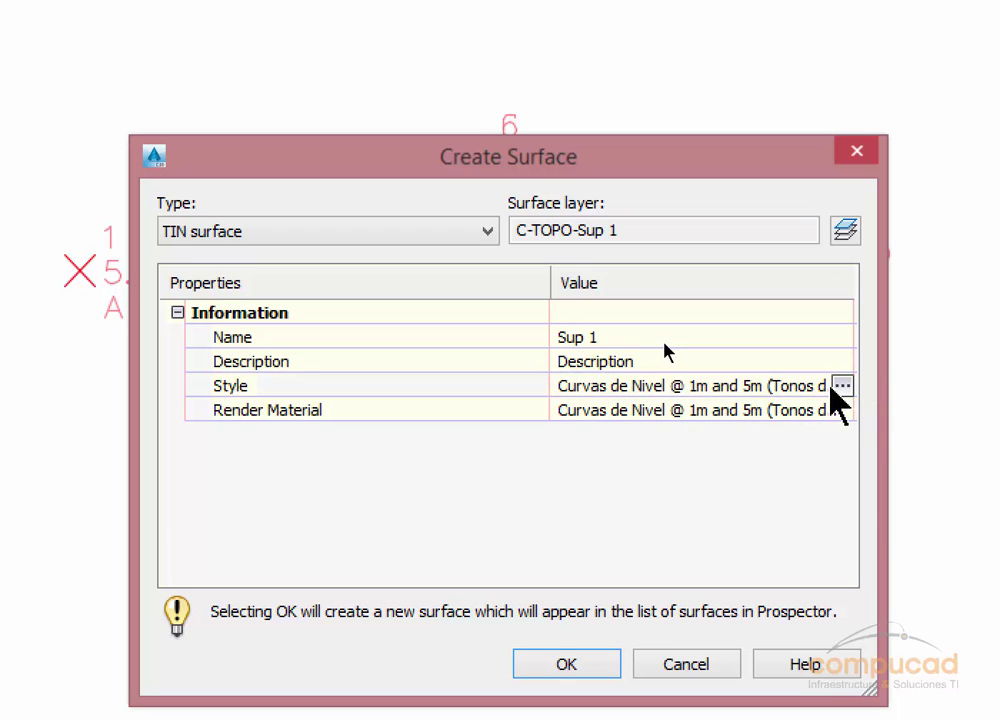
{"action": "left_click", "coordinate": [810, 390]}
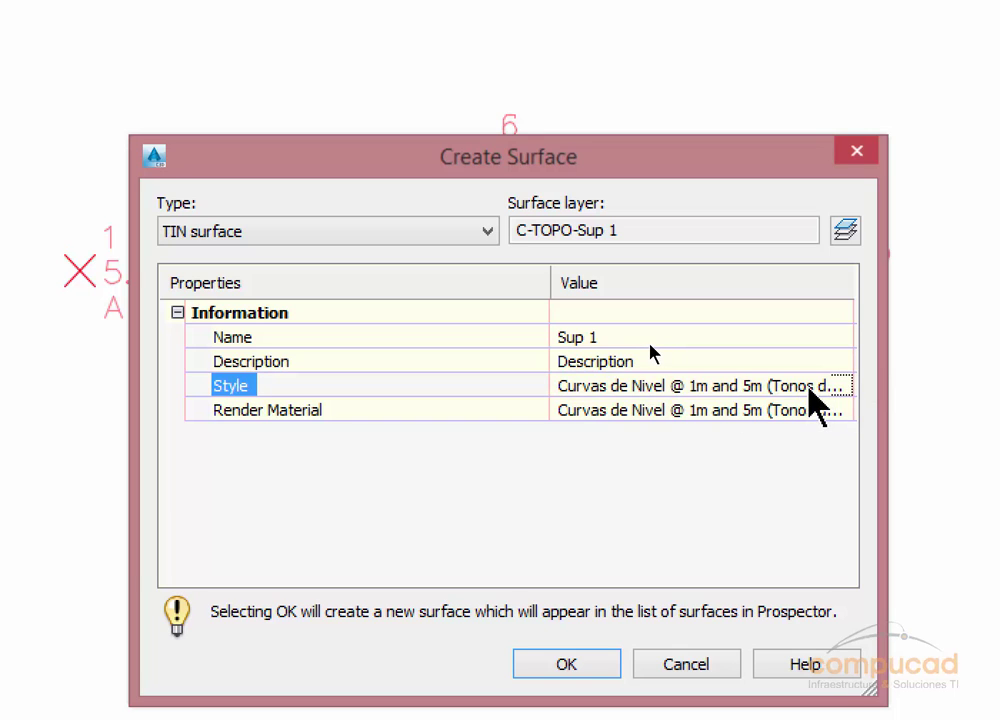
{"action": "left_click", "coordinate": [838, 390]}
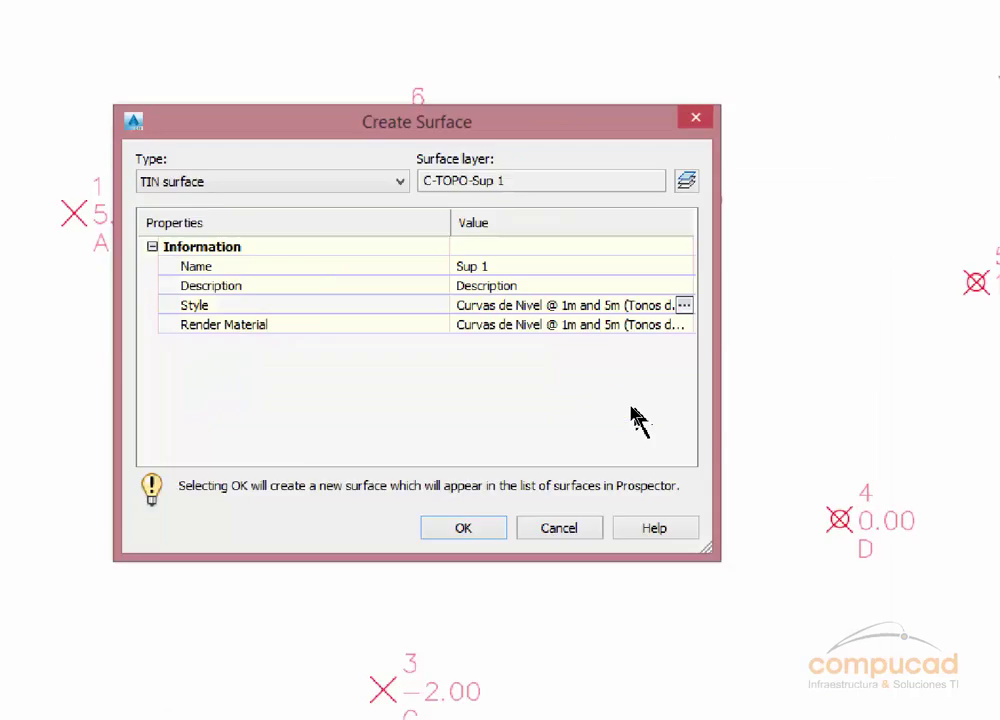
{"action": "left_click", "coordinate": [621, 345]}
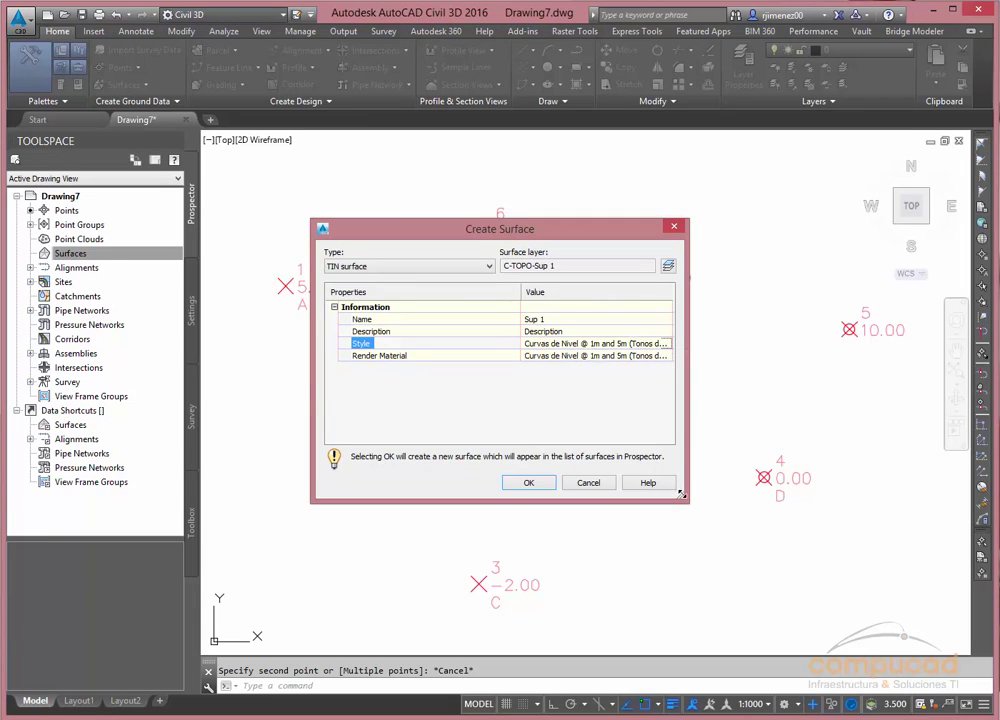
{"action": "left_click_drag", "start_coordinate": [681, 493], "coordinate": [737, 495]}
Step: Inspect the C-TOPO-Sup 1 layer name and open its Object Layer naming settings
{"action": "left_click", "coordinate": [678, 345]}
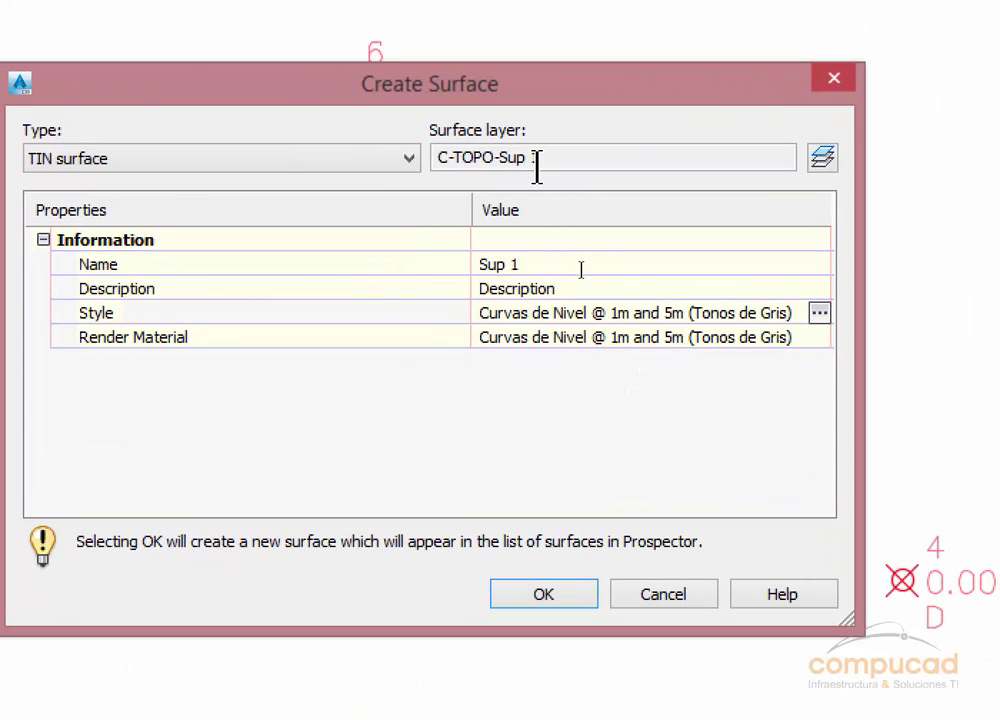
{"action": "left_click_drag", "start_coordinate": [541, 160], "coordinate": [384, 161]}
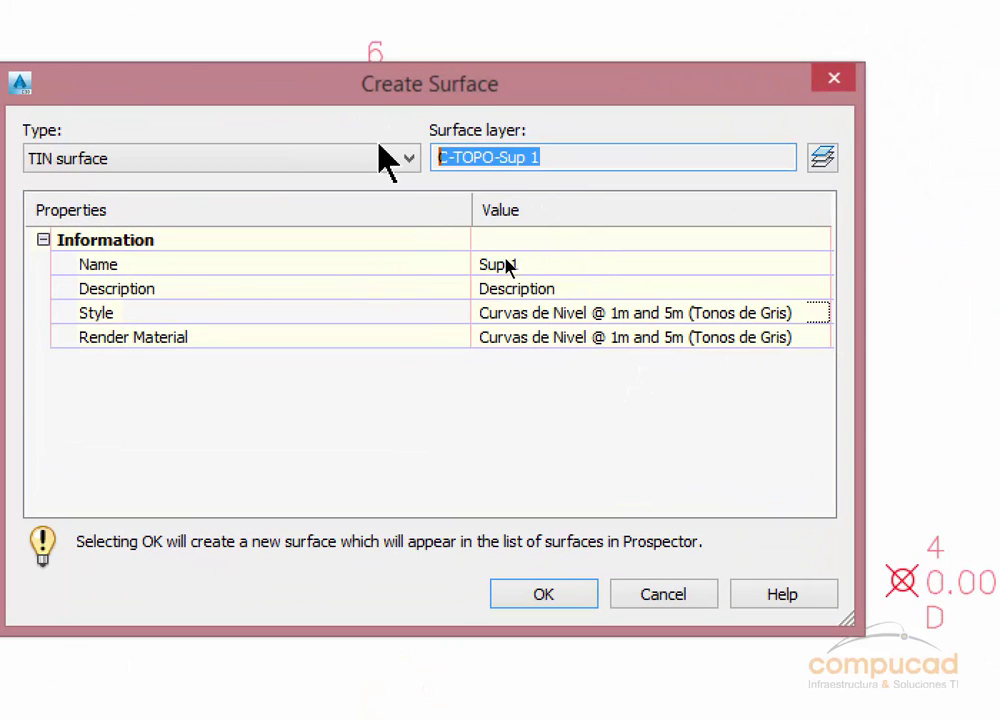
{"action": "left_click", "coordinate": [500, 157]}
{"action": "key", "text": "shift+Home"}
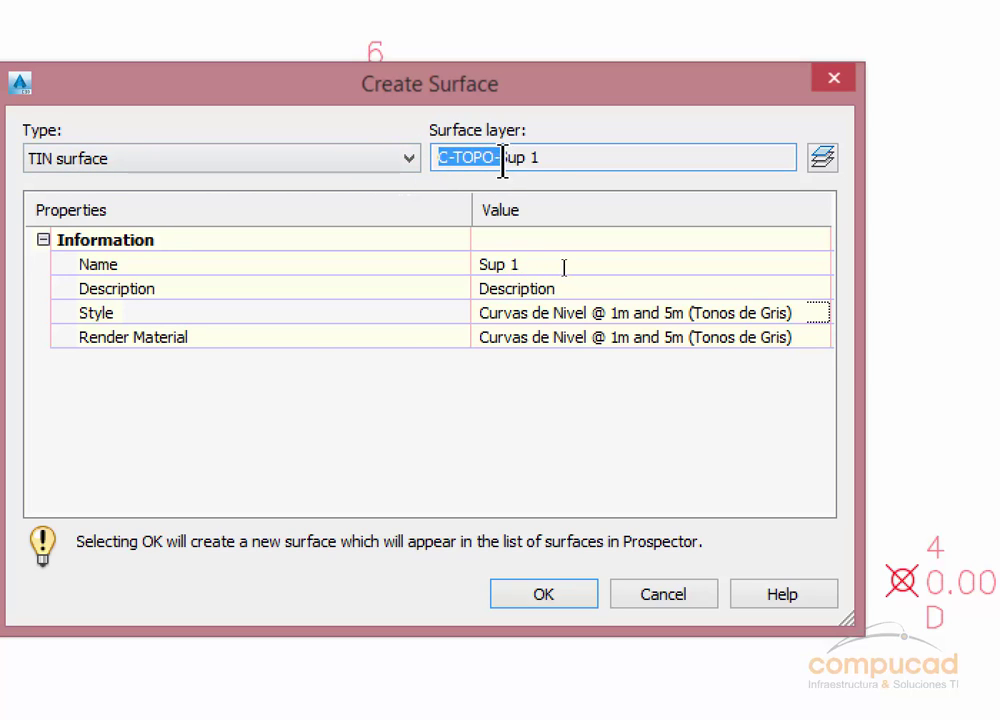
{"action": "left_click_drag", "start_coordinate": [502, 158], "coordinate": [558, 160]}
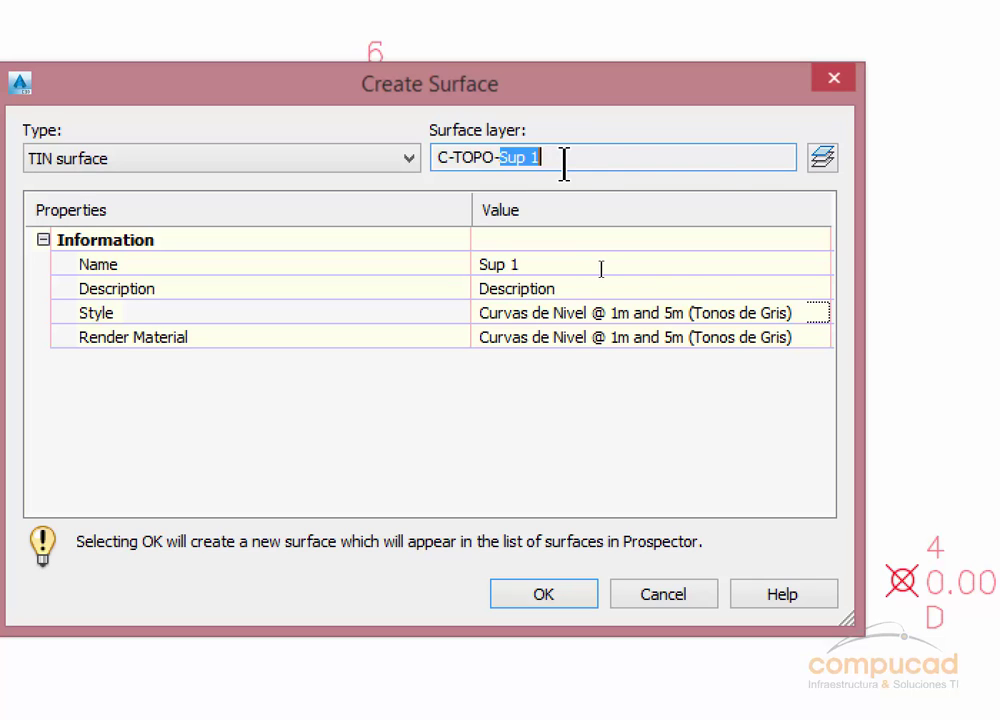
{"action": "left_click", "coordinate": [823, 158]}
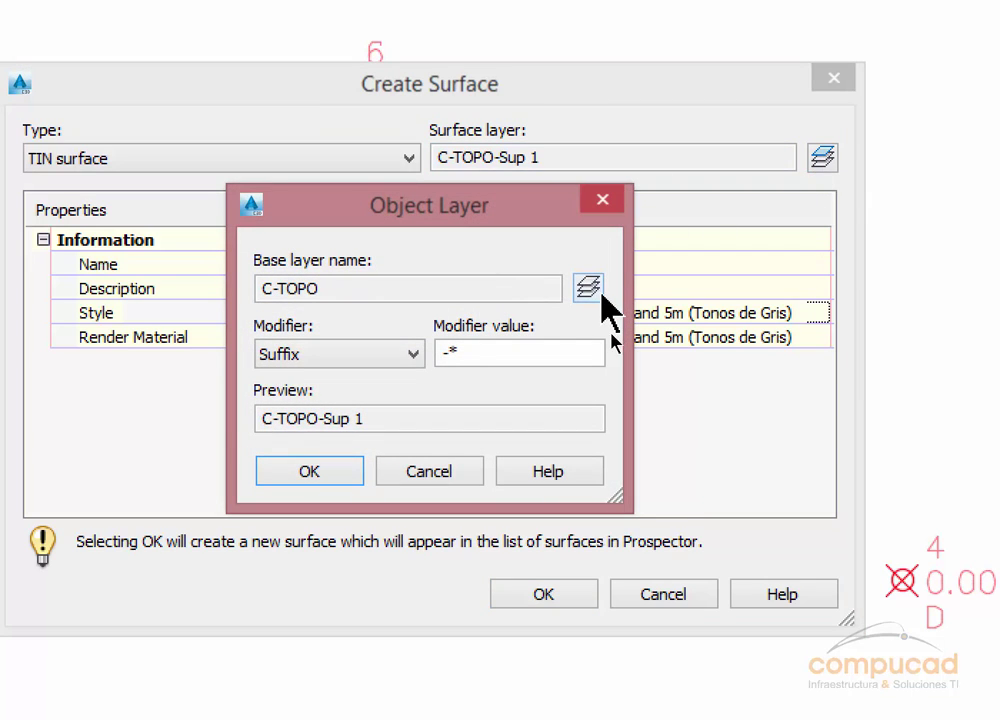
Step: Review the -* suffix modifier and the C-TOPO-Sup 1 layer preview
{"action": "left_click", "coordinate": [409, 355]}
{"action": "left_click", "coordinate": [409, 355]}
{"action": "left_click", "coordinate": [409, 355]}
{"action": "left_click", "coordinate": [409, 355]}
{"action": "left_click_drag", "start_coordinate": [386, 418], "coordinate": [327, 425]}
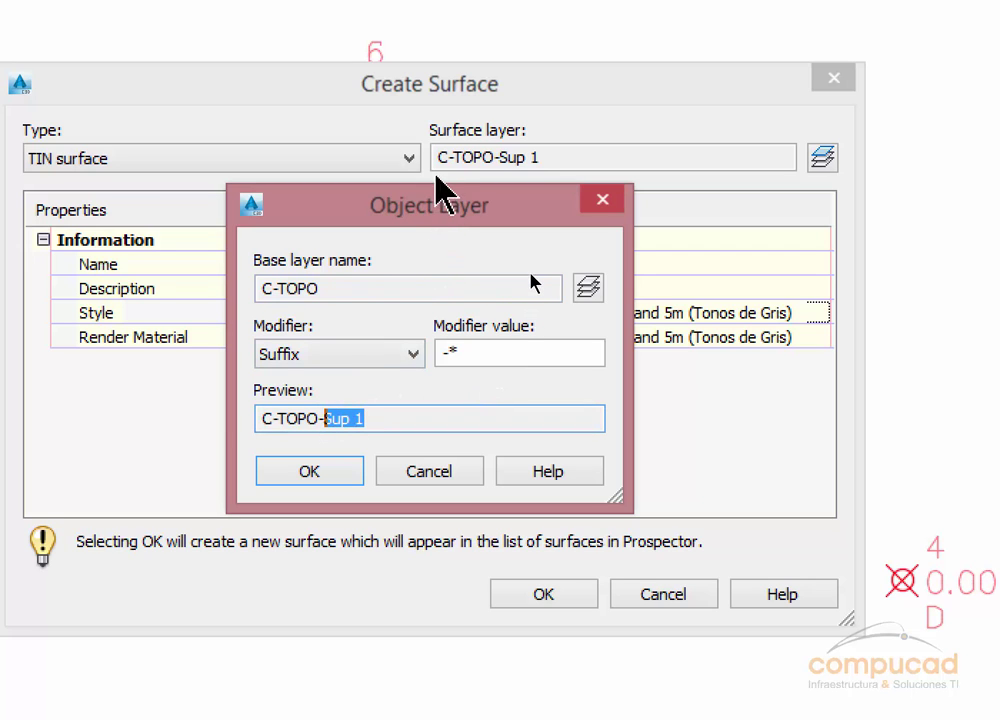
{"action": "mouse_move", "coordinate": [430, 205]}
{"action": "left_mouse_down"}
{"action": "mouse_move", "coordinate": [494, 381]}
{"action": "mouse_move", "coordinate": [471, 249]}
{"action": "left_mouse_up"}
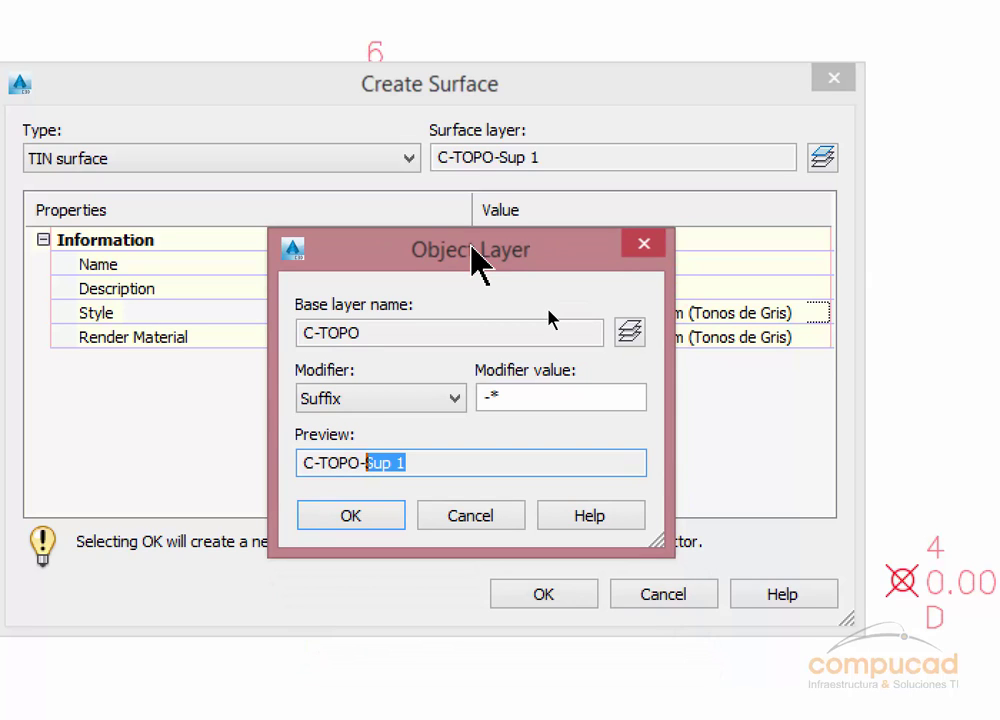
Step: Keep C-TOPO as base layer, discard layer changes, and create TIN surface Sup 1
{"action": "left_click", "coordinate": [630, 333]}
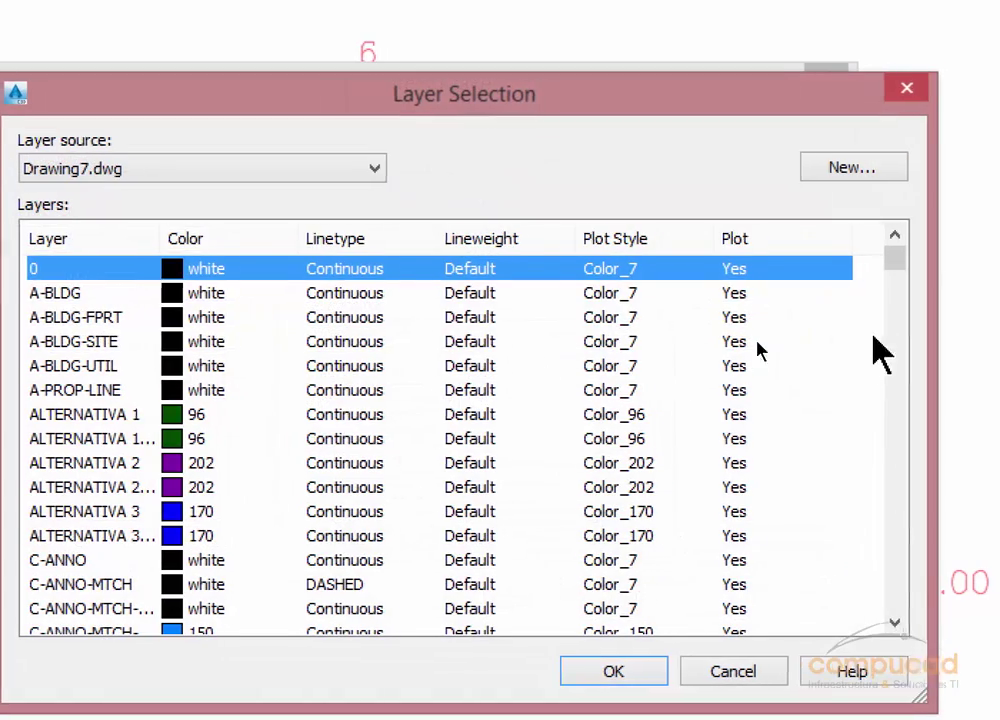
{"action": "left_click_drag", "start_coordinate": [893, 262], "coordinate": [895, 645]}
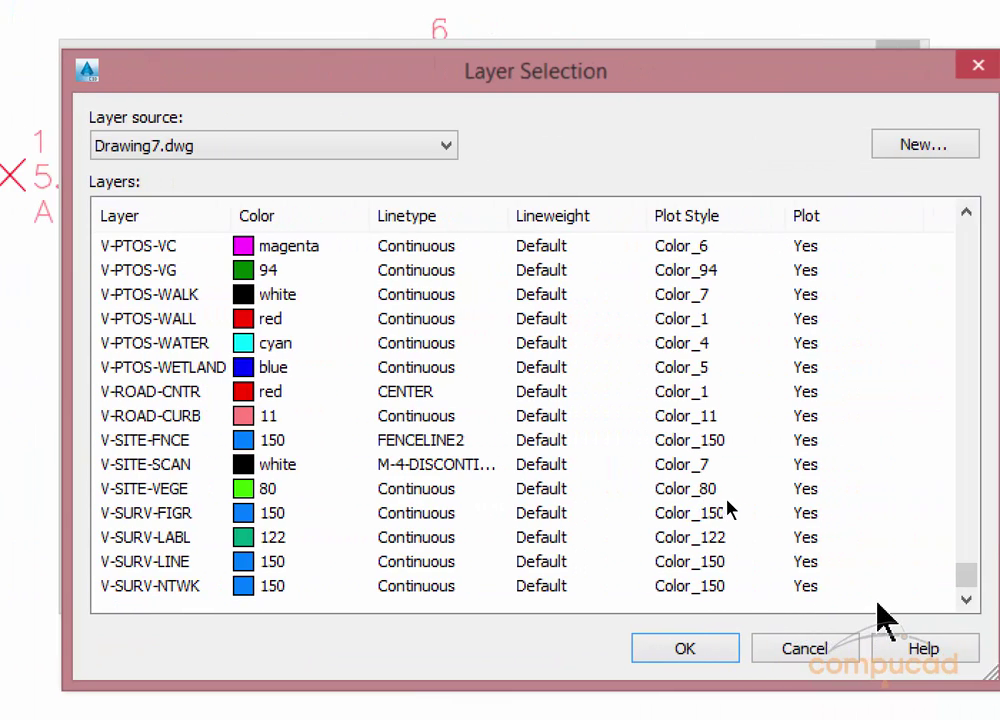
{"action": "left_click", "coordinate": [790, 652]}
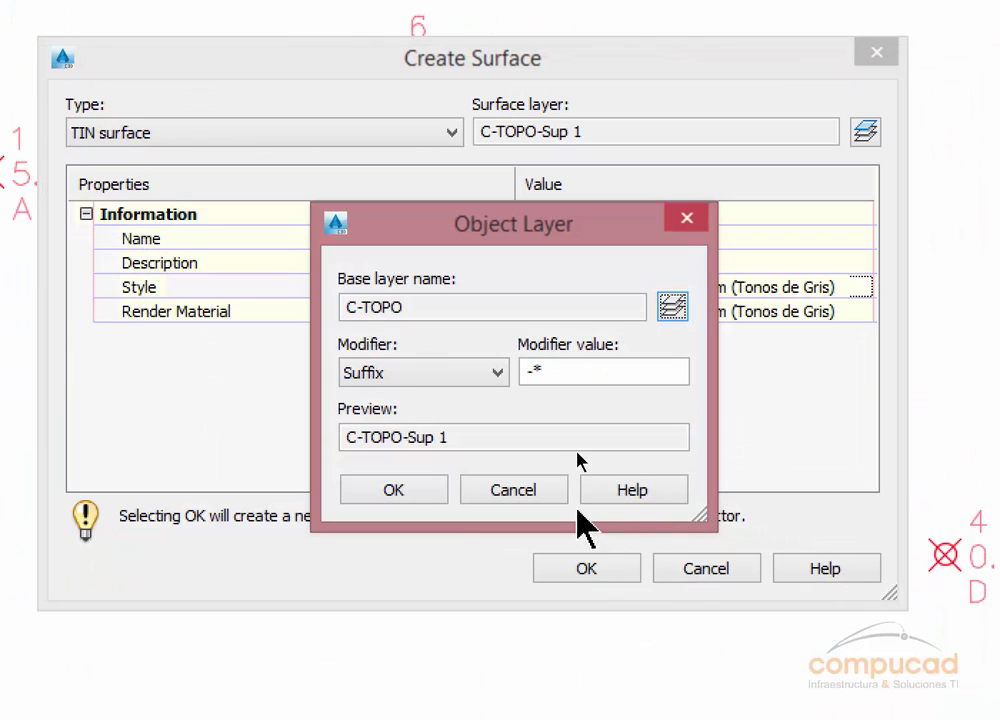
{"action": "left_click", "coordinate": [553, 488]}
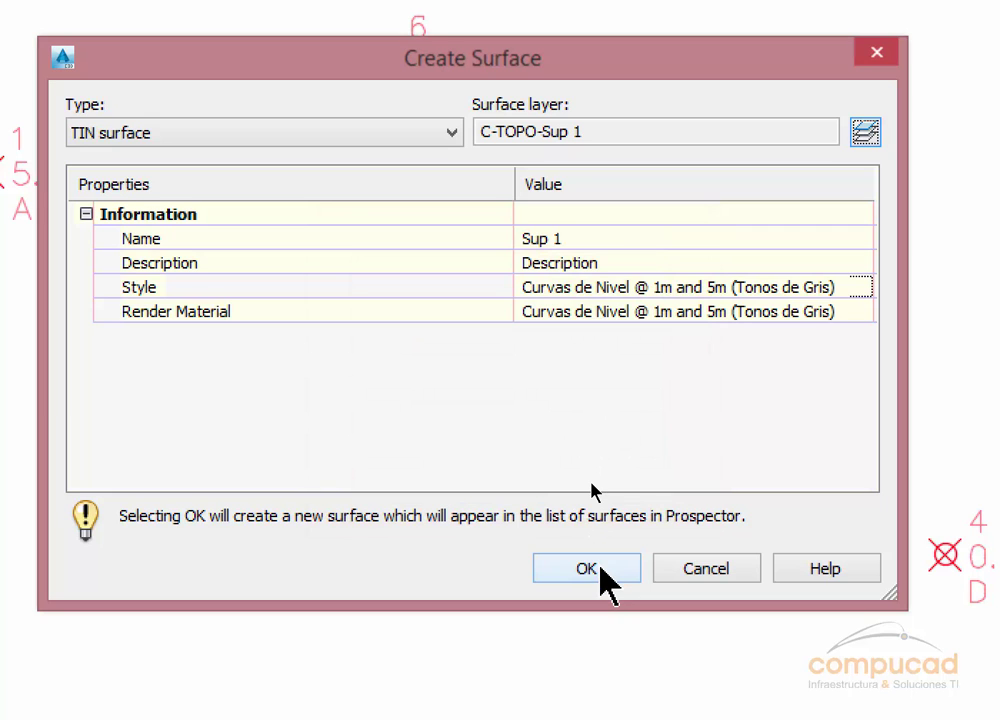
{"action": "left_click", "coordinate": [600, 568]}
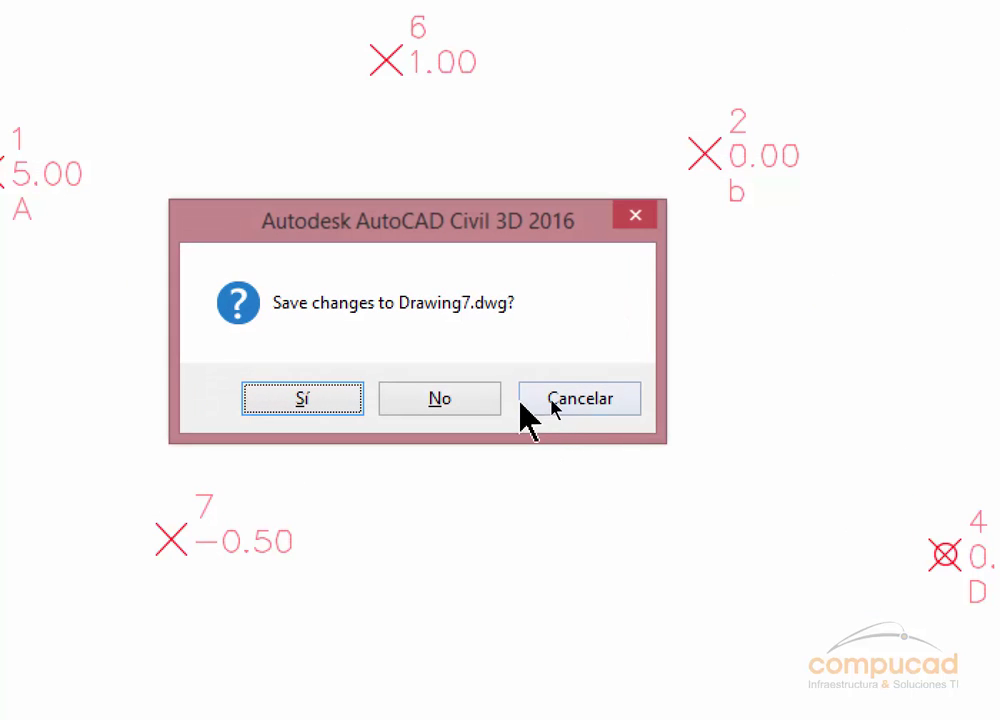
Step: Cancel the save prompt and expand Surfaces > Sup 1 > Definition in Prospector
{"action": "left_click", "coordinate": [552, 404]}
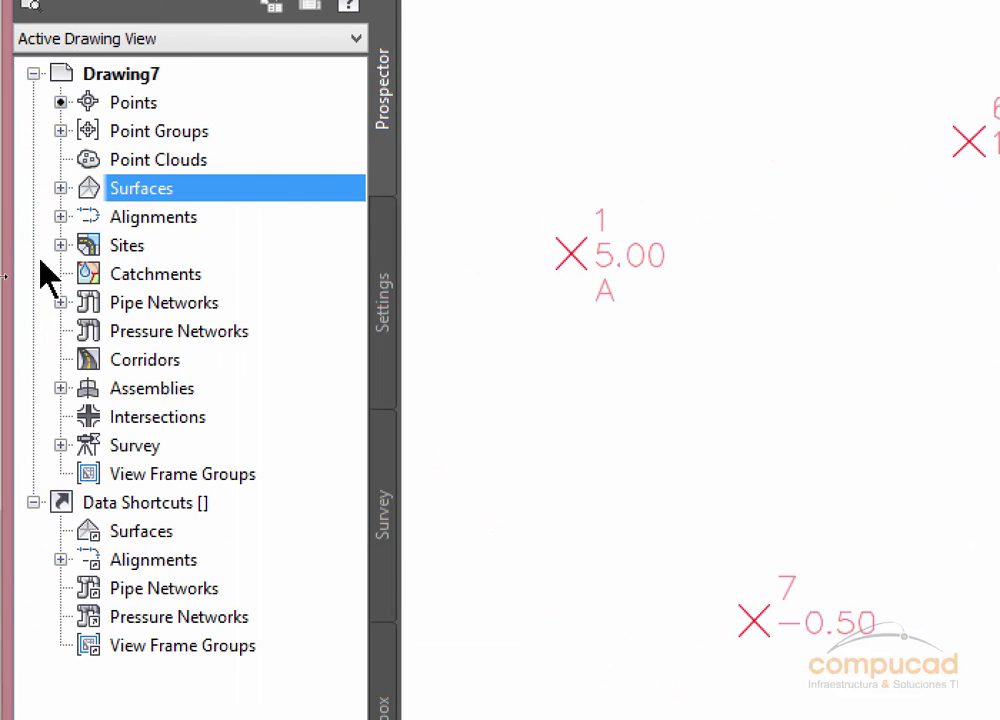
{"action": "left_click", "coordinate": [61, 189]}
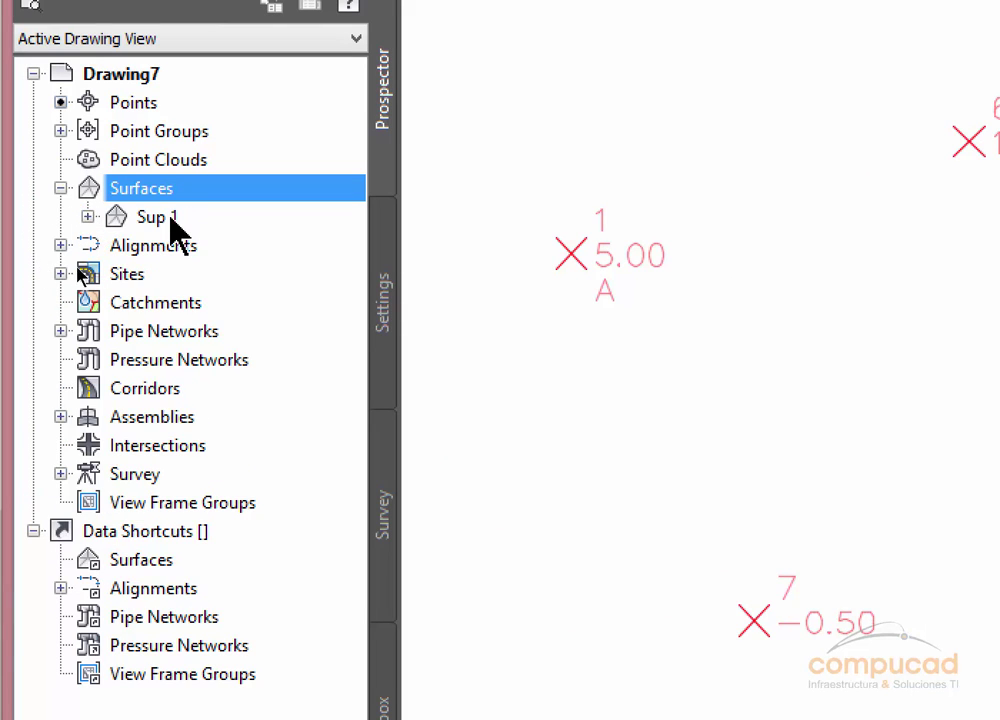
{"action": "left_click", "coordinate": [89, 216]}
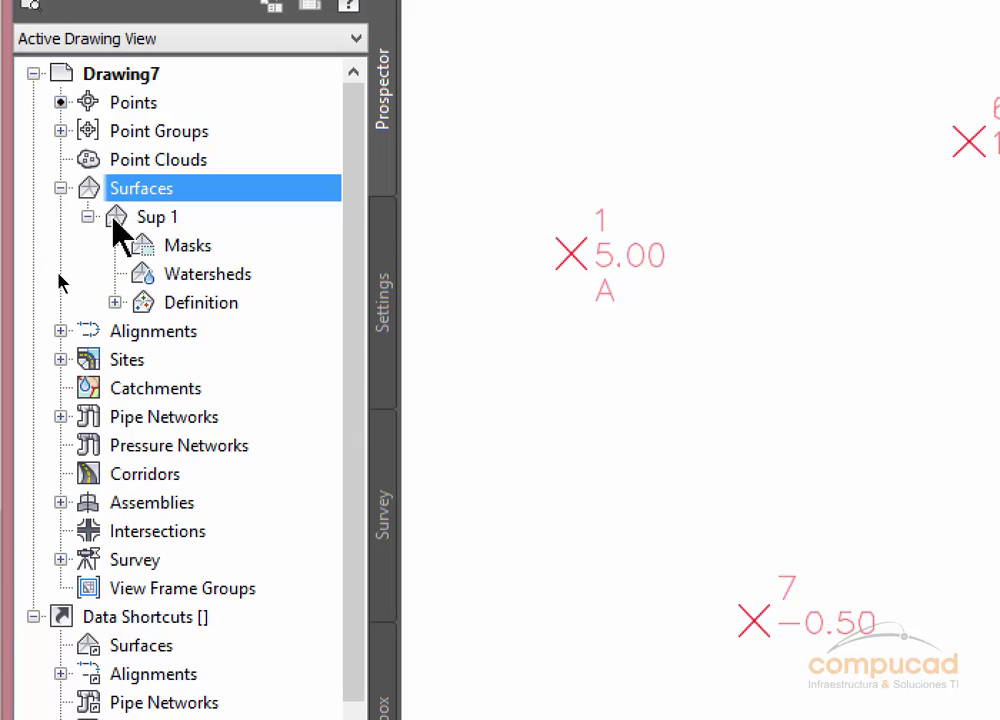
{"action": "left_click", "coordinate": [115, 302]}
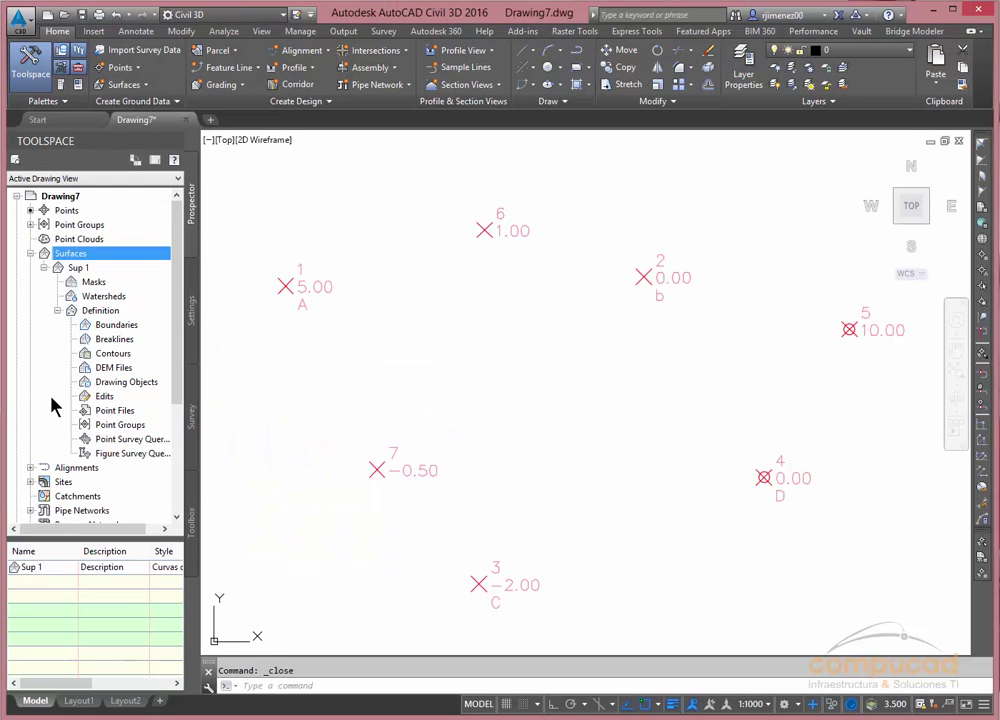
Step: Add the _All Points point group to Sup 1's definition to triangulate the surface
{"action": "left_click", "coordinate": [112, 425]}
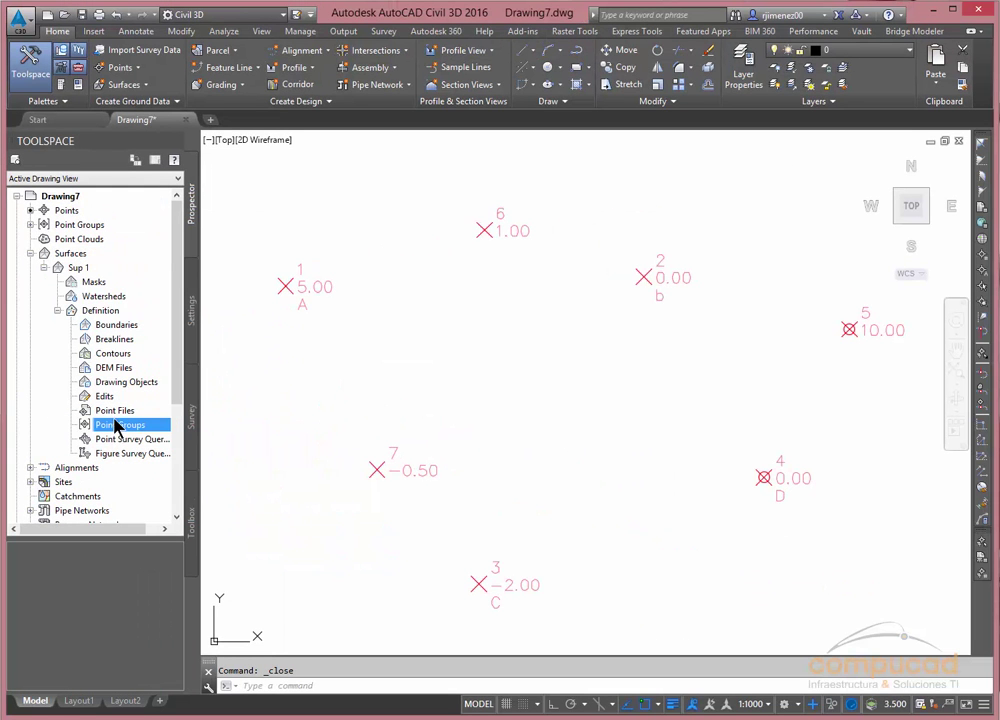
{"action": "right_click", "coordinate": [116, 428]}
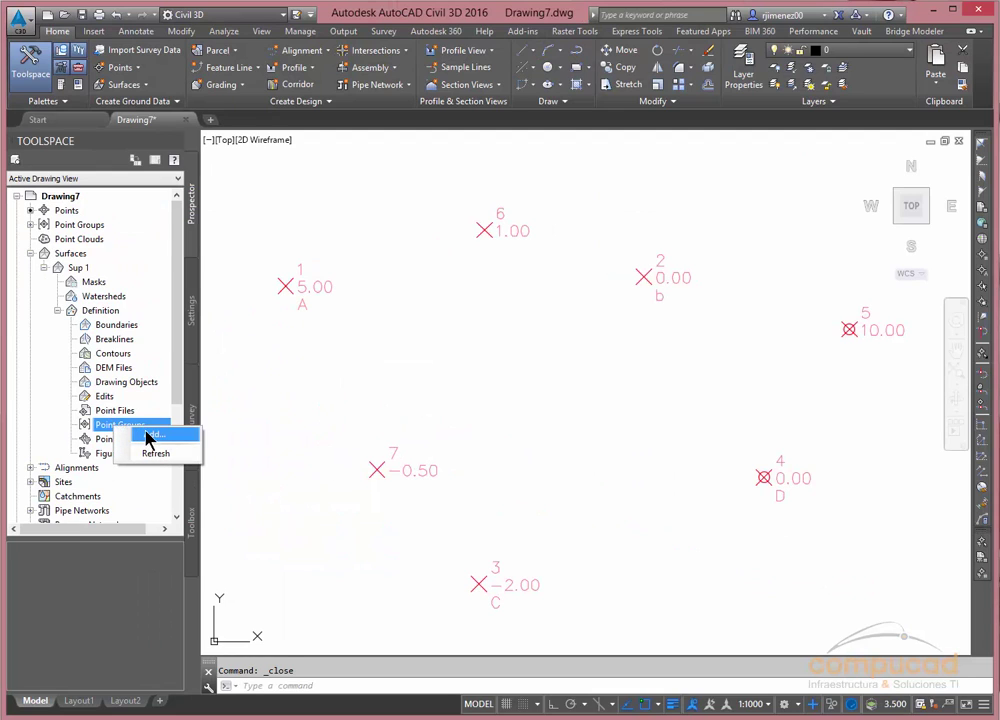
{"action": "left_click", "coordinate": [159, 437]}
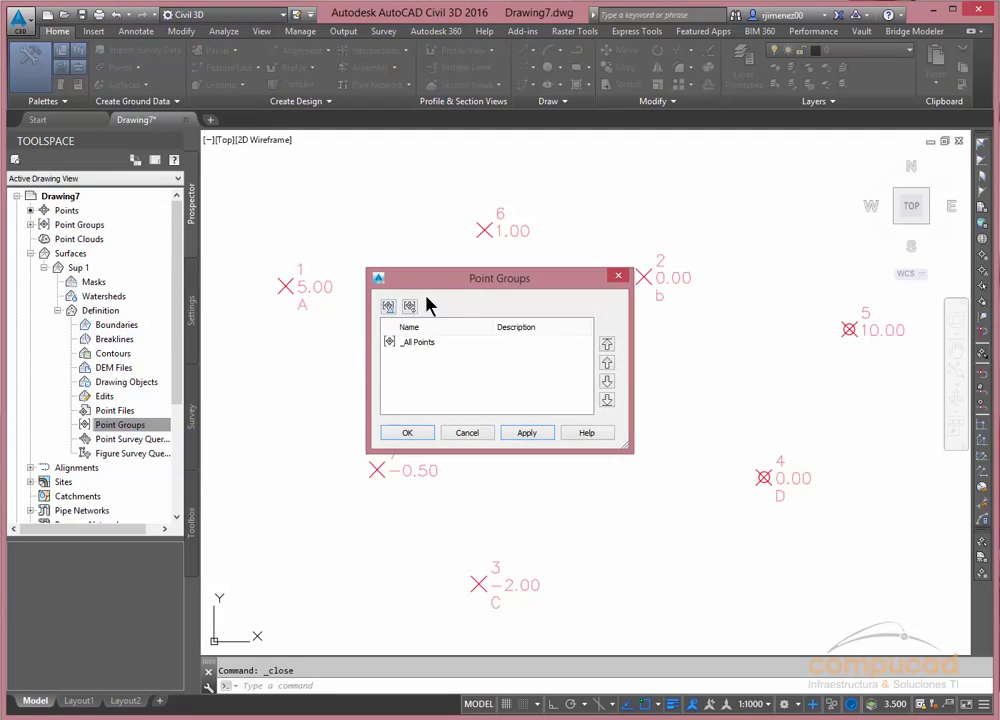
{"action": "left_click_drag", "start_coordinate": [470, 288], "coordinate": [465, 275]}
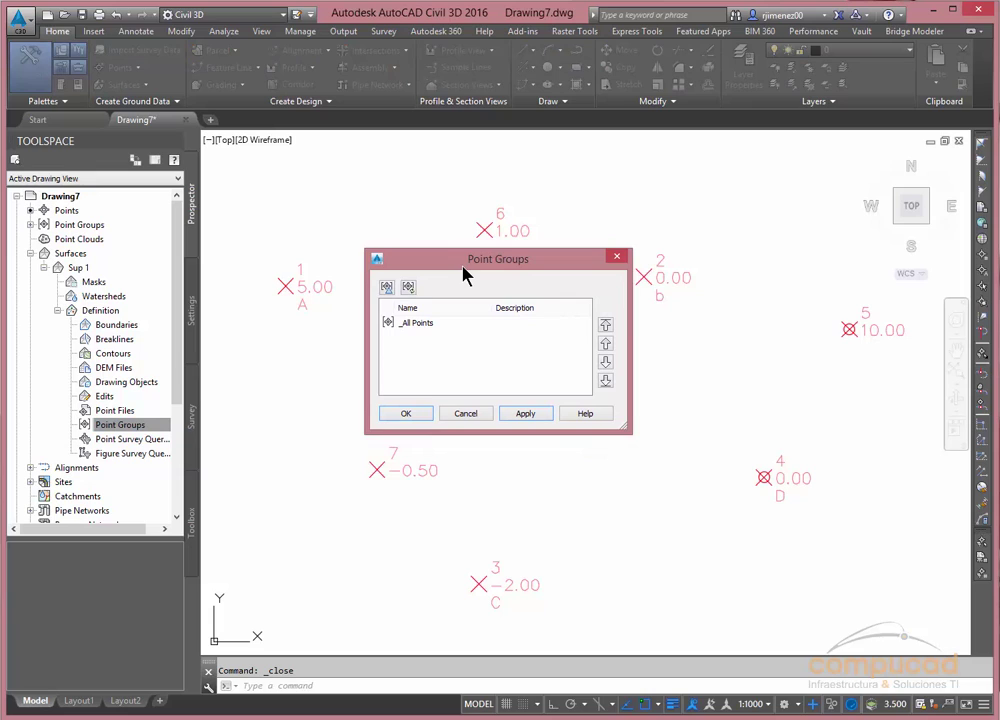
{"action": "left_click", "coordinate": [429, 326]}
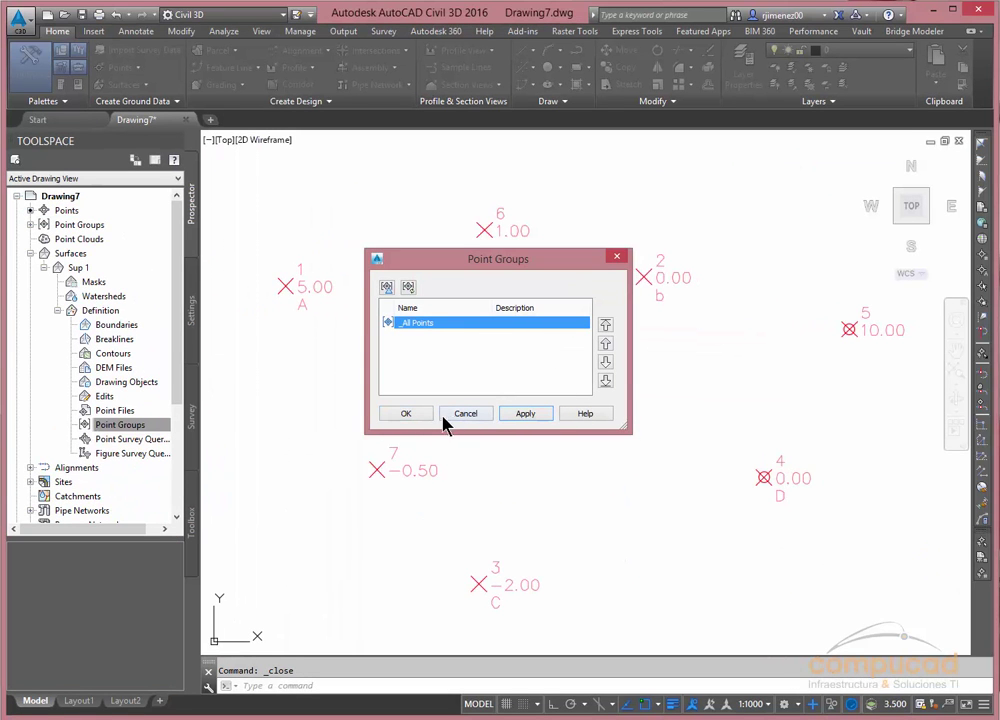
{"action": "left_click", "coordinate": [408, 413]}
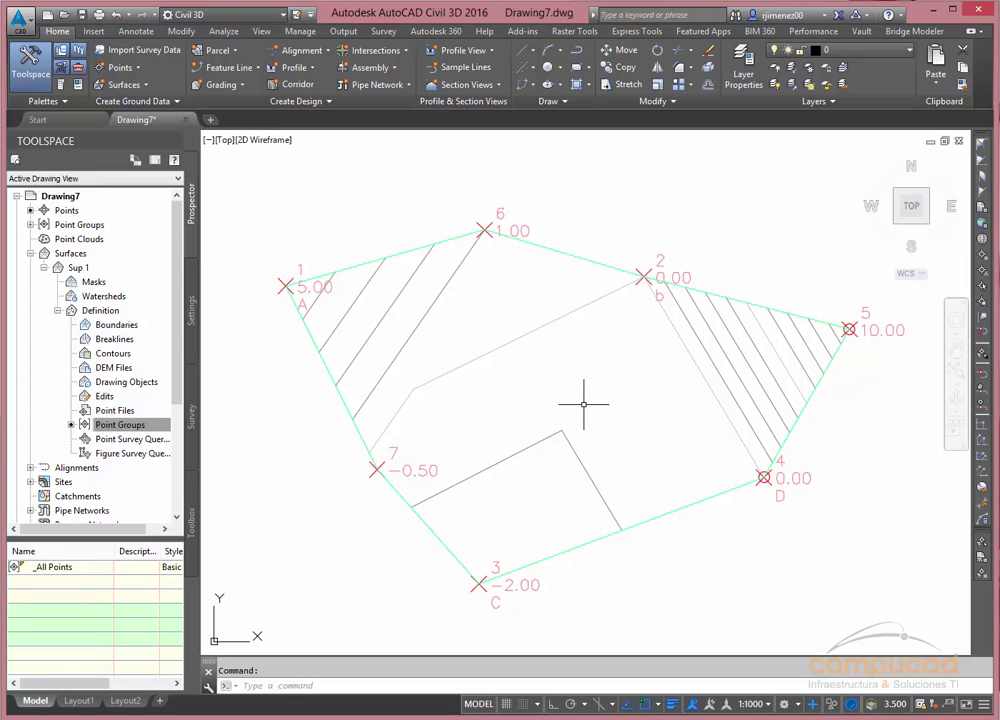
{"action": "mouse_move", "coordinate": [601, 390]}
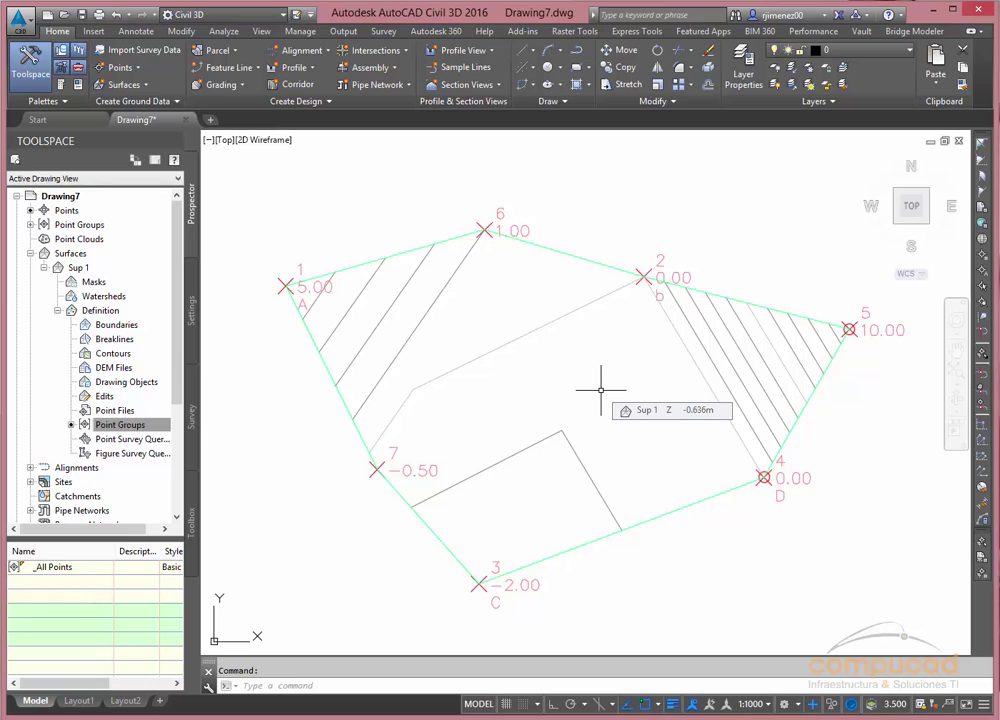
{"action": "left_click", "coordinate": [152, 427]}
{"action": "right_click", "coordinate": [155, 435]}
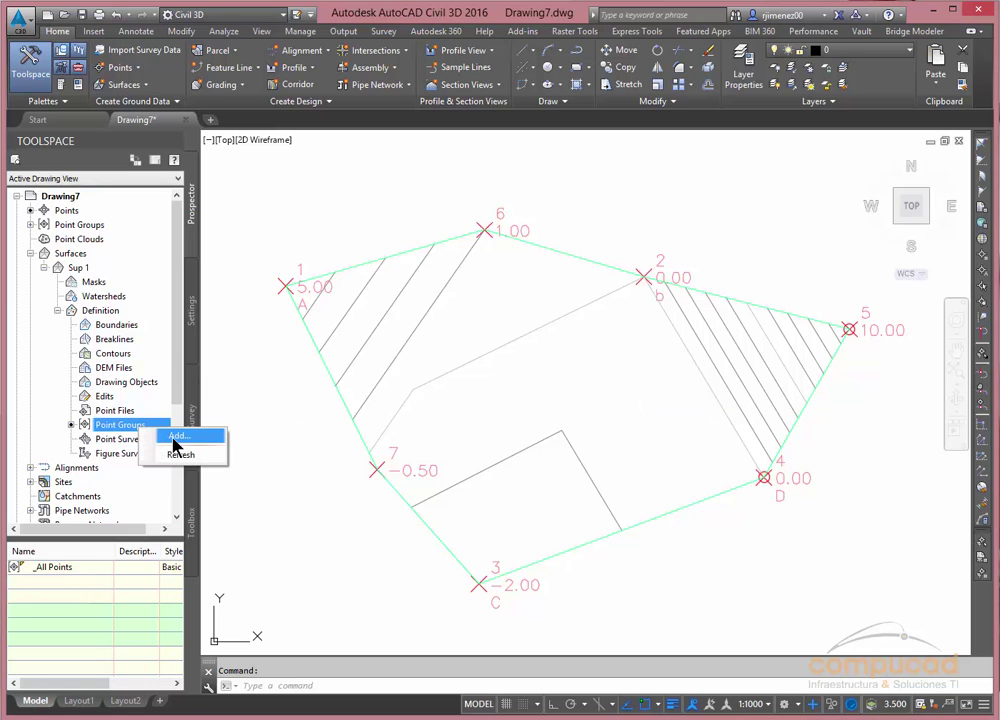
{"action": "left_click", "coordinate": [172, 440]}
{"action": "left_click", "coordinate": [422, 325]}
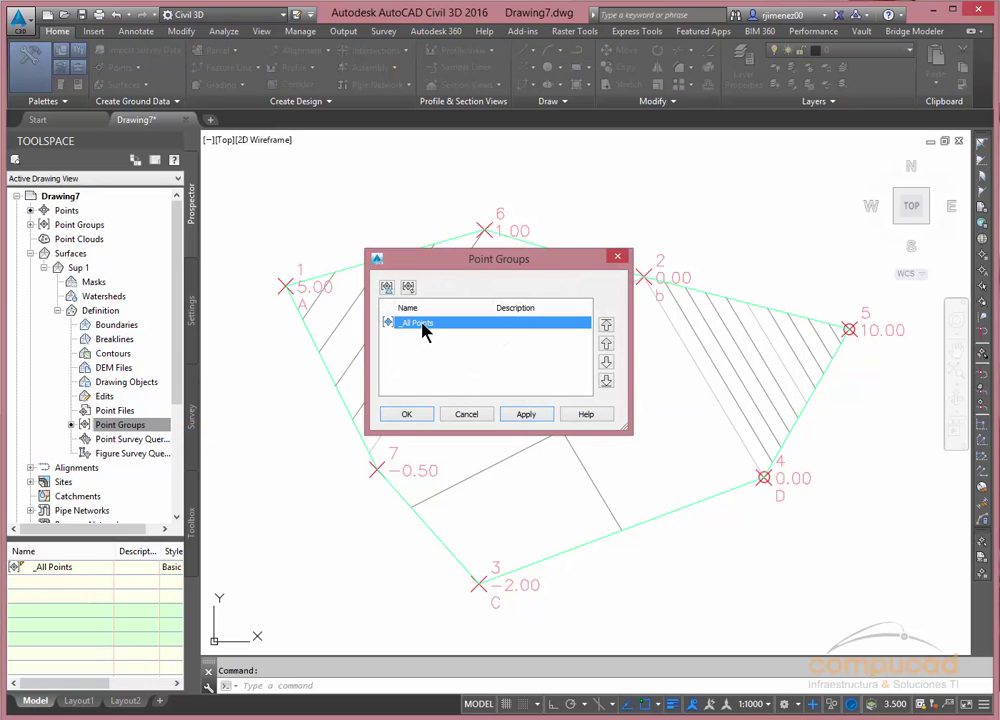
{"action": "left_click", "coordinate": [483, 414]}
{"action": "right_click", "coordinate": [165, 424]}
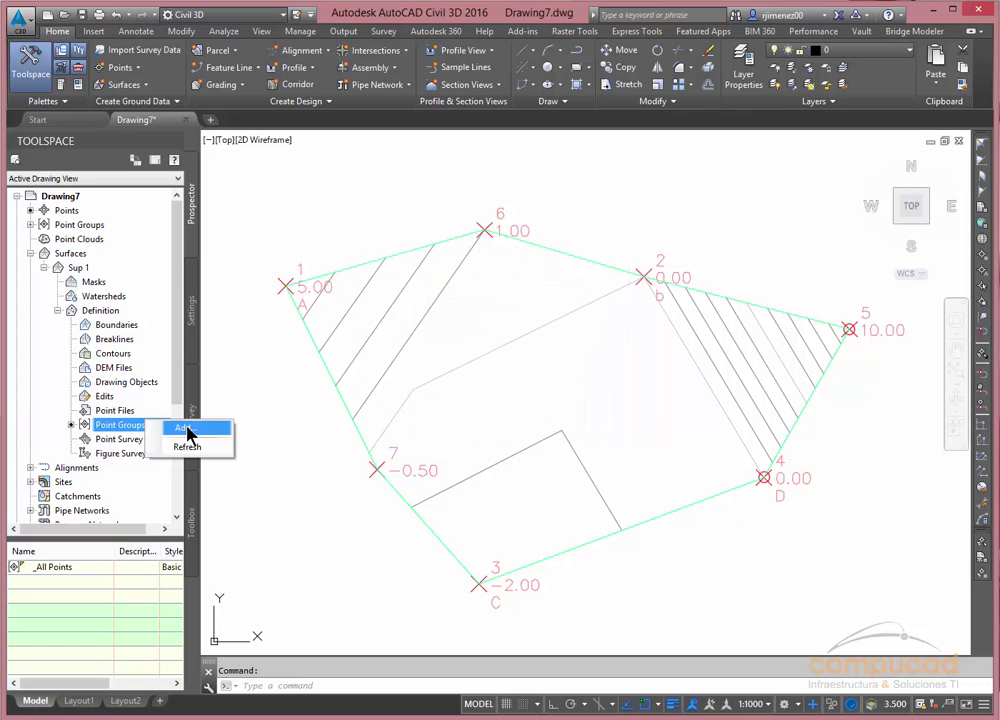
{"action": "left_click", "coordinate": [185, 435]}
{"action": "left_click", "coordinate": [478, 416]}
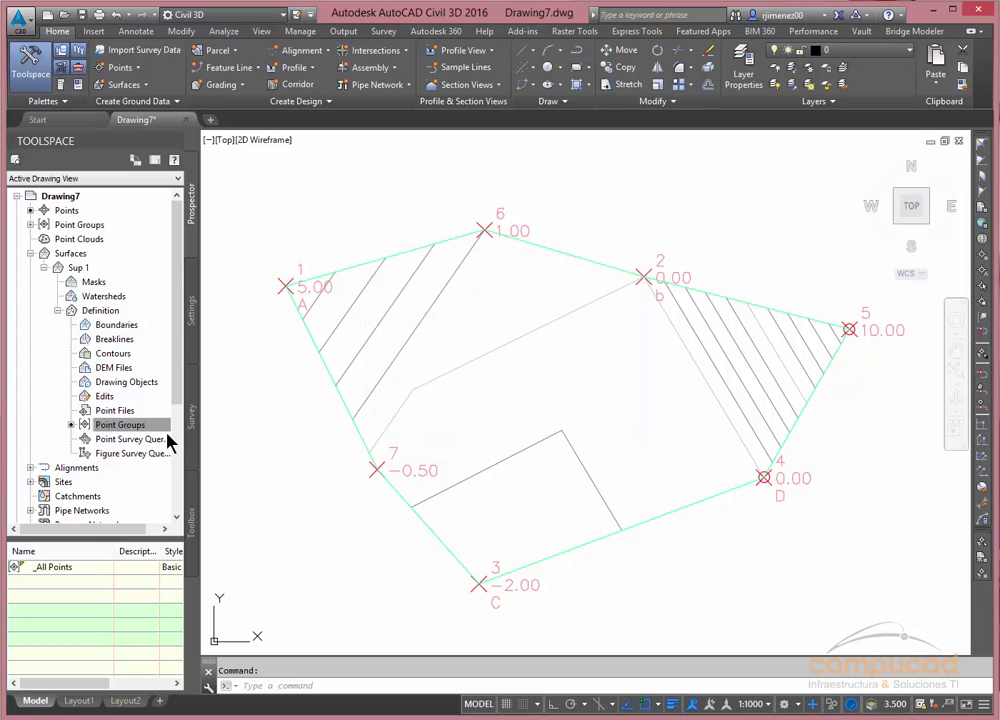
{"action": "right_click", "coordinate": [155, 431]}
{"action": "left_click", "coordinate": [192, 433]}
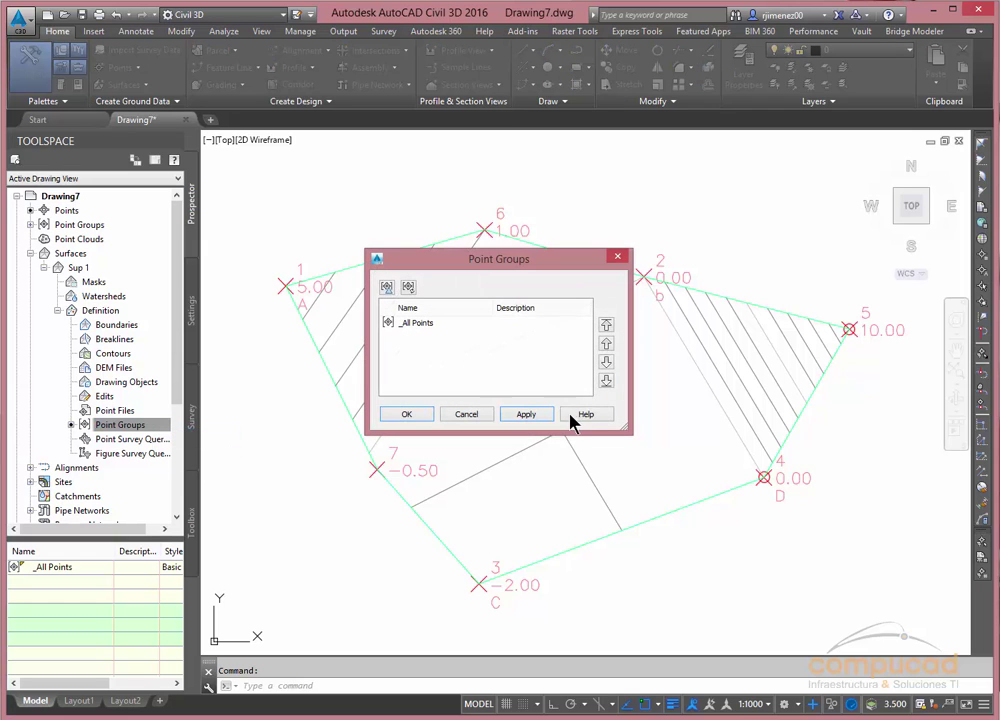
{"action": "left_click", "coordinate": [478, 416]}
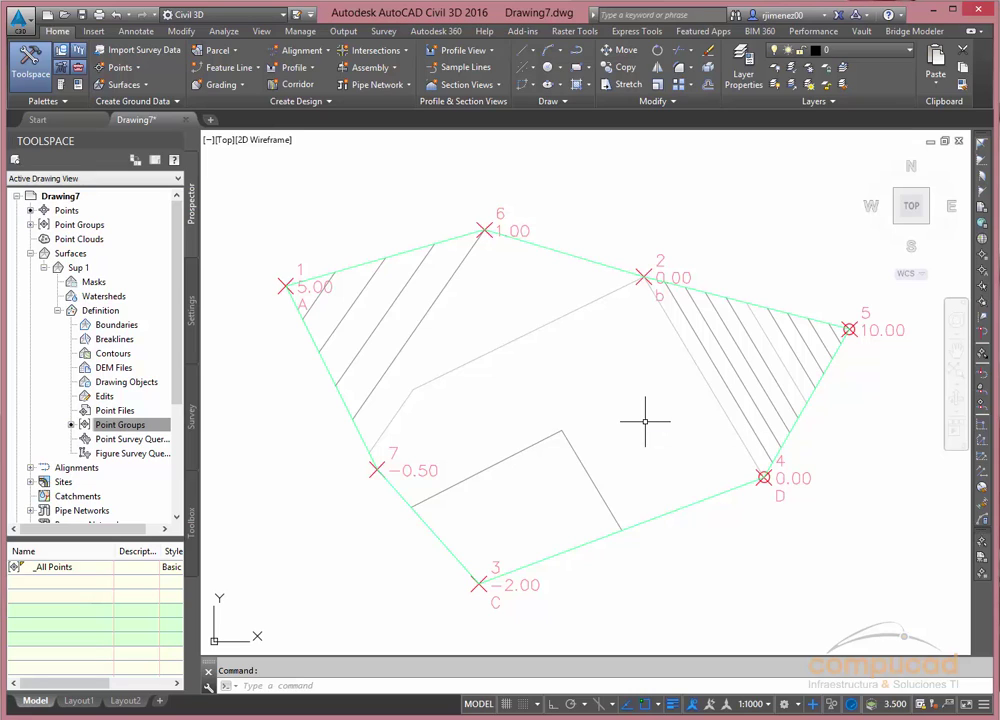
{"action": "mouse_move", "coordinate": [645, 421]}
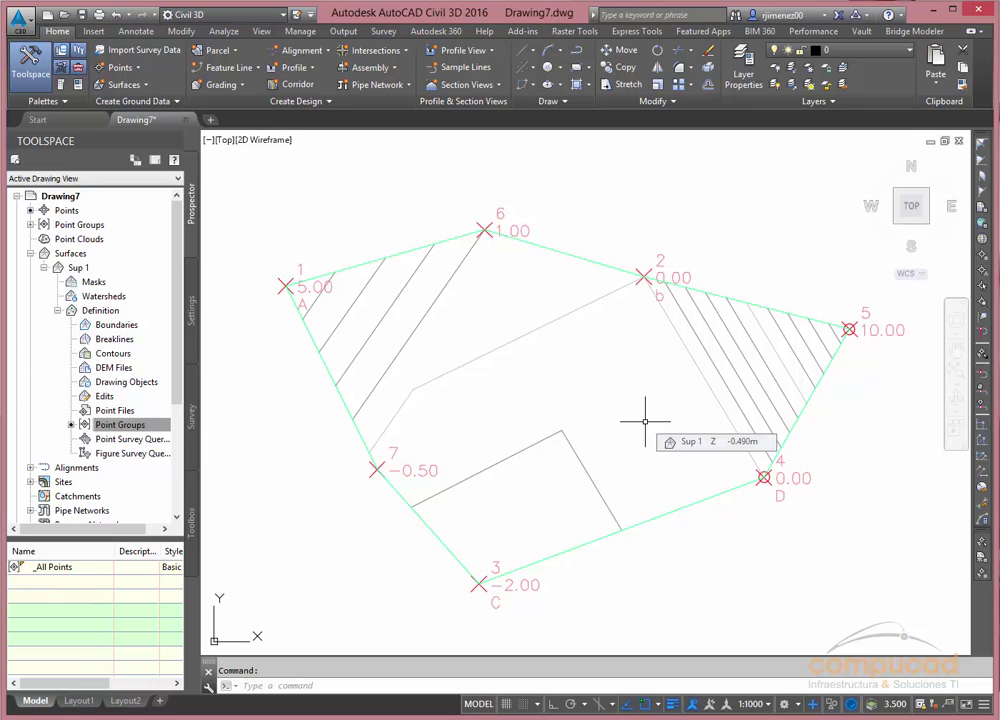
Step: Pan and zoom to centre surface Sup 1, cancelling a stray selection window
{"action": "scroll", "coordinate": [645, 420], "scroll_direction": "down", "scroll_amount": 2}
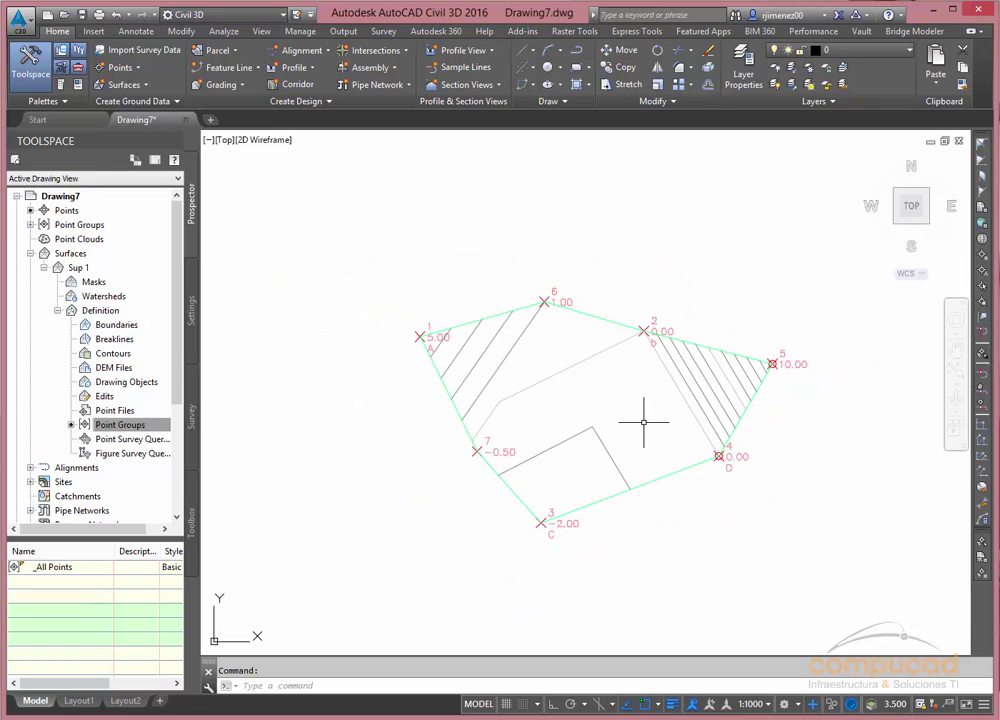
{"action": "mouse_move", "coordinate": [629, 424]}
{"action": "middle_mouse_down"}
{"action": "mouse_move", "coordinate": [535, 418]}
{"action": "mouse_move", "coordinate": [475, 384]}
{"action": "middle_mouse_up"}
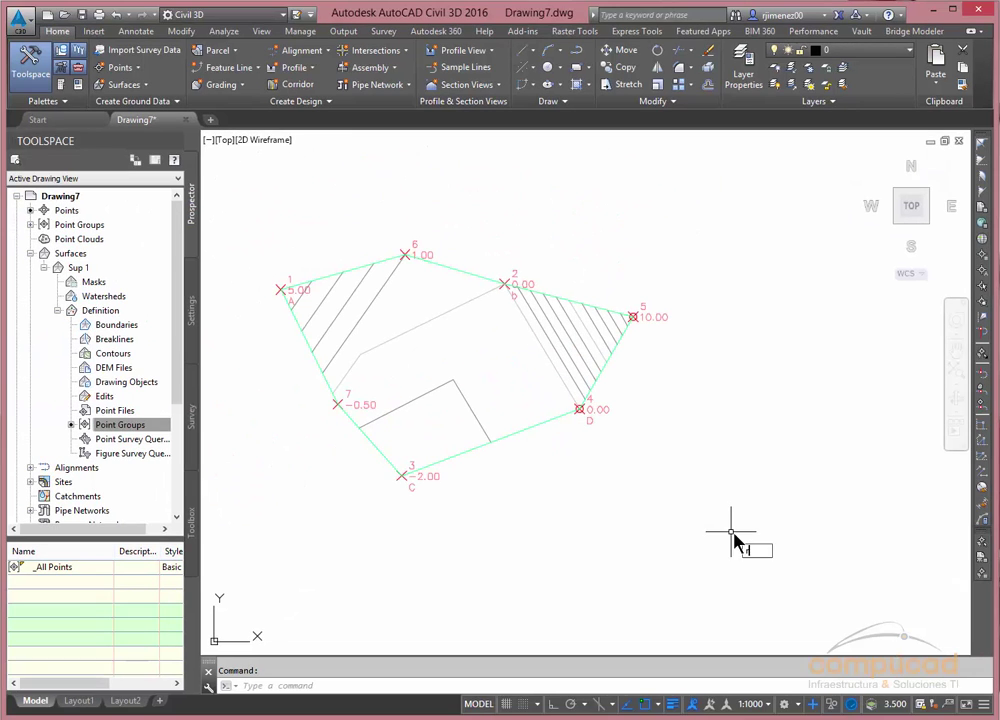
{"action": "left_click", "coordinate": [810, 548]}
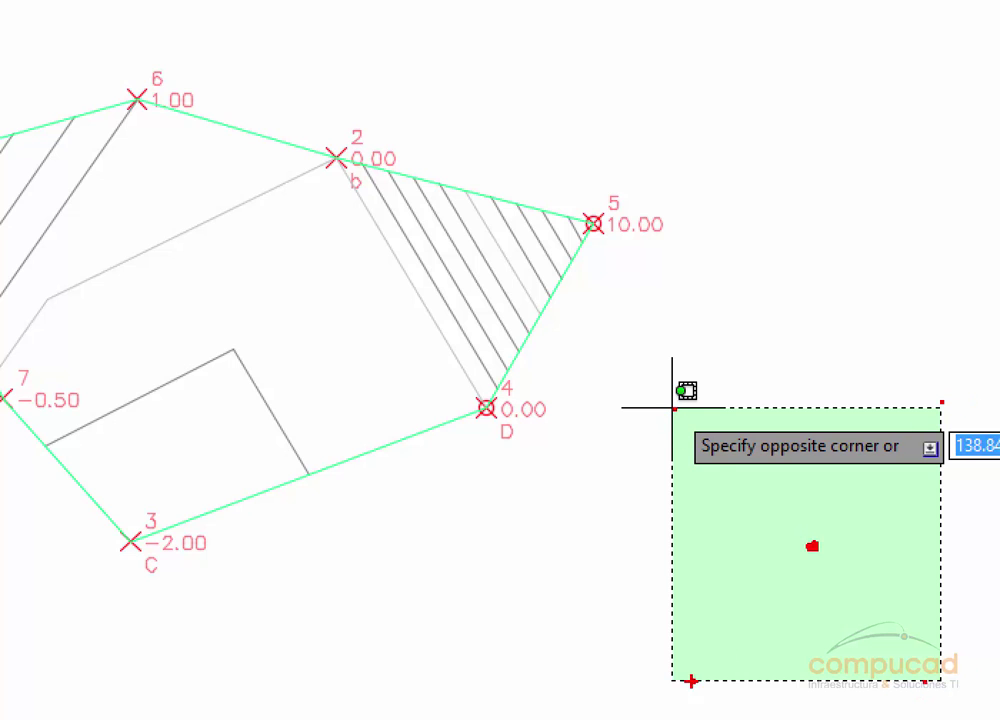
{"action": "mouse_move", "coordinate": [812, 568]}
{"action": "left_mouse_down"}
{"action": "mouse_move", "coordinate": [798, 613]}
{"action": "mouse_move", "coordinate": [837, 613]}
{"action": "left_mouse_up"}
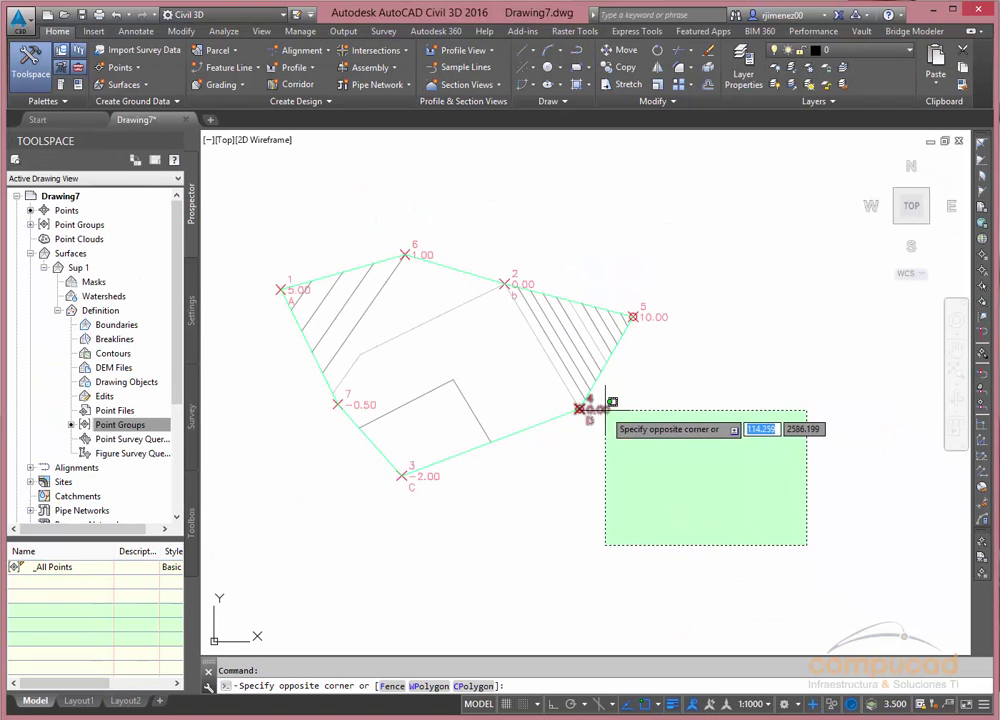
{"action": "key", "text": "Escape"}
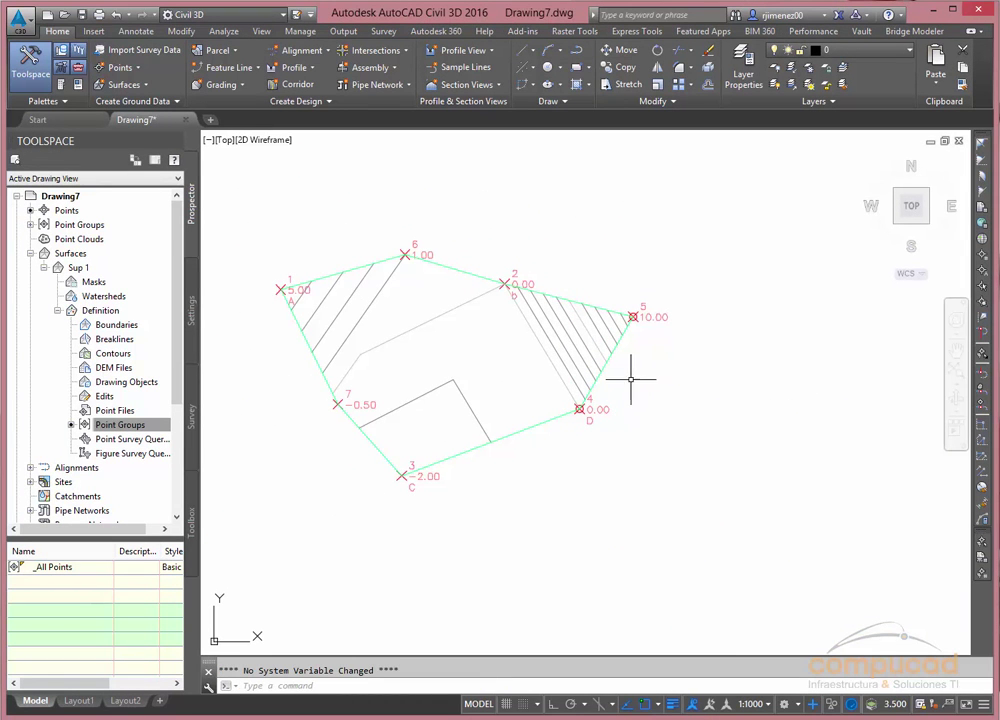
{"action": "middle_click_drag", "start_coordinate": [480, 364], "coordinate": [573, 415]}
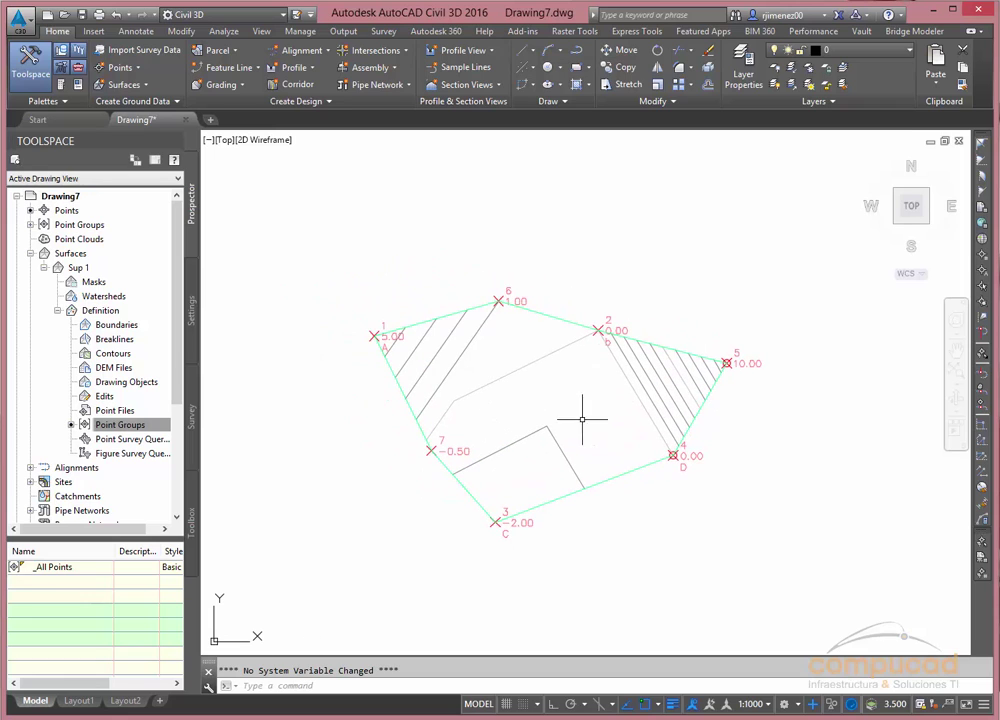
{"action": "scroll", "coordinate": [573, 413], "scroll_direction": "up", "scroll_amount": 2}
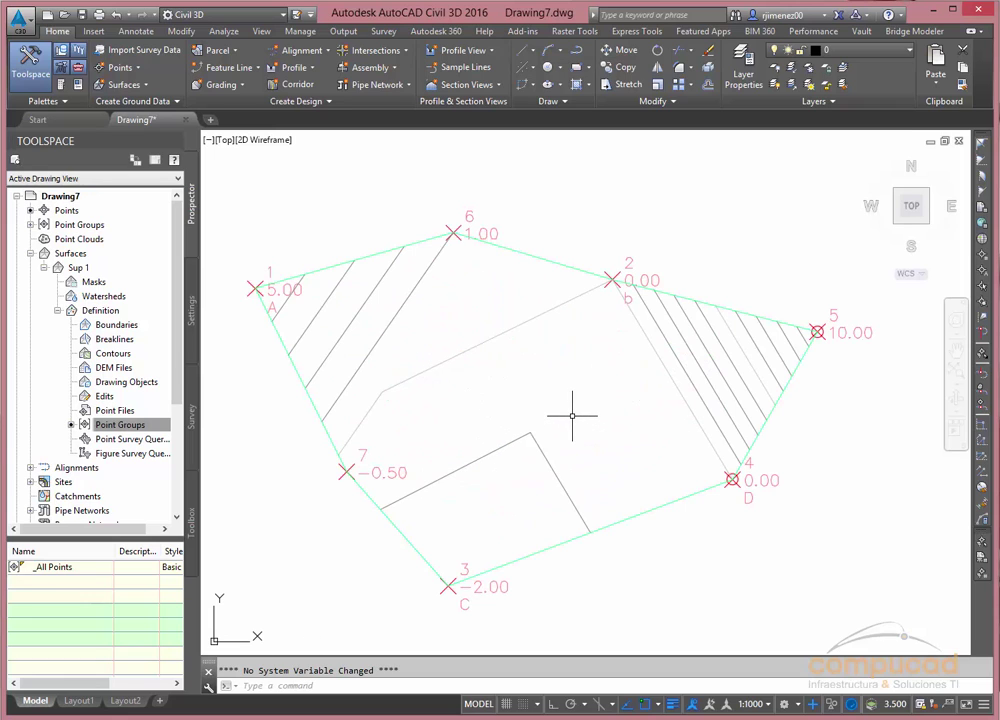
Step: Launch the Point Creation Tools in Manual mode to place a new point
{"action": "left_click", "coordinate": [127, 67]}
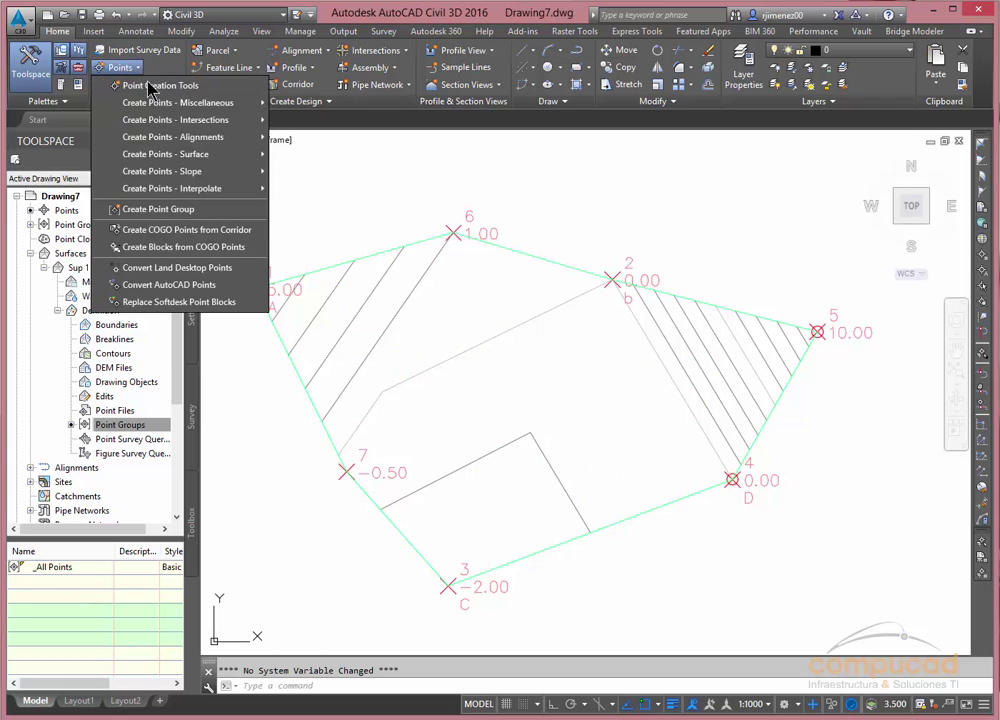
{"action": "left_click", "coordinate": [158, 87]}
{"action": "left_click", "coordinate": [273, 181]}
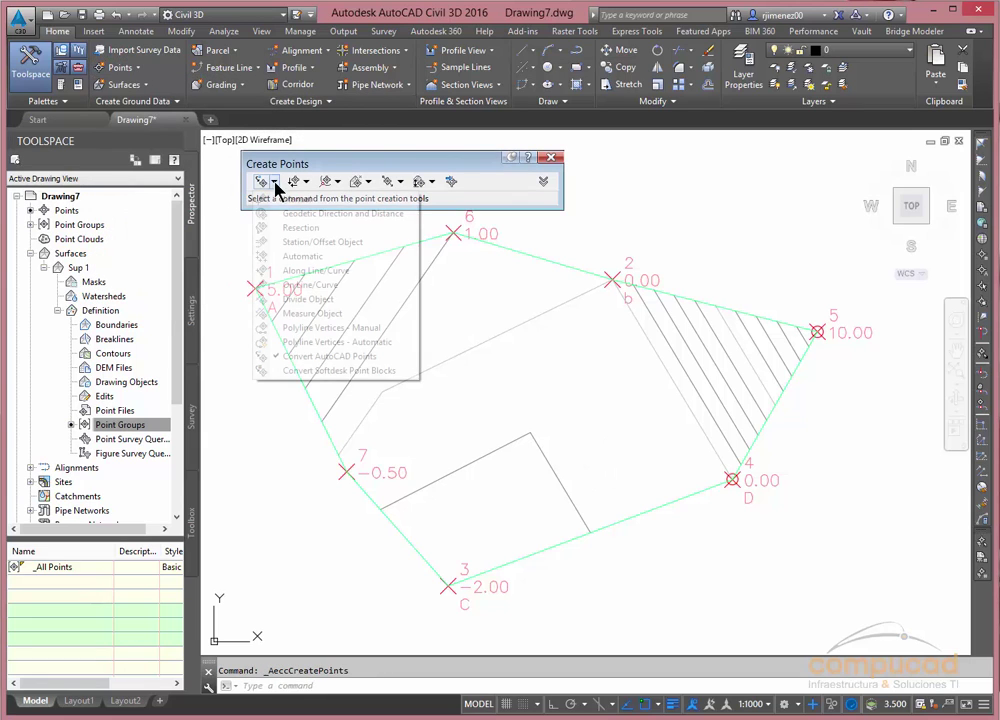
{"action": "left_click", "coordinate": [259, 203]}
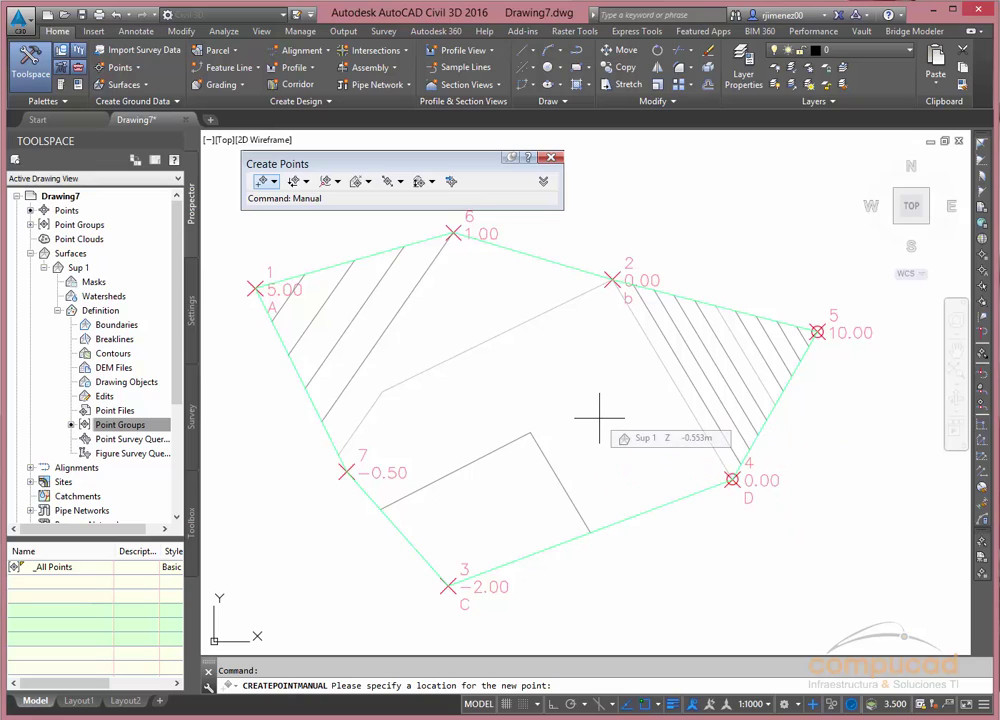
{"action": "mouse_move", "coordinate": [600, 418]}
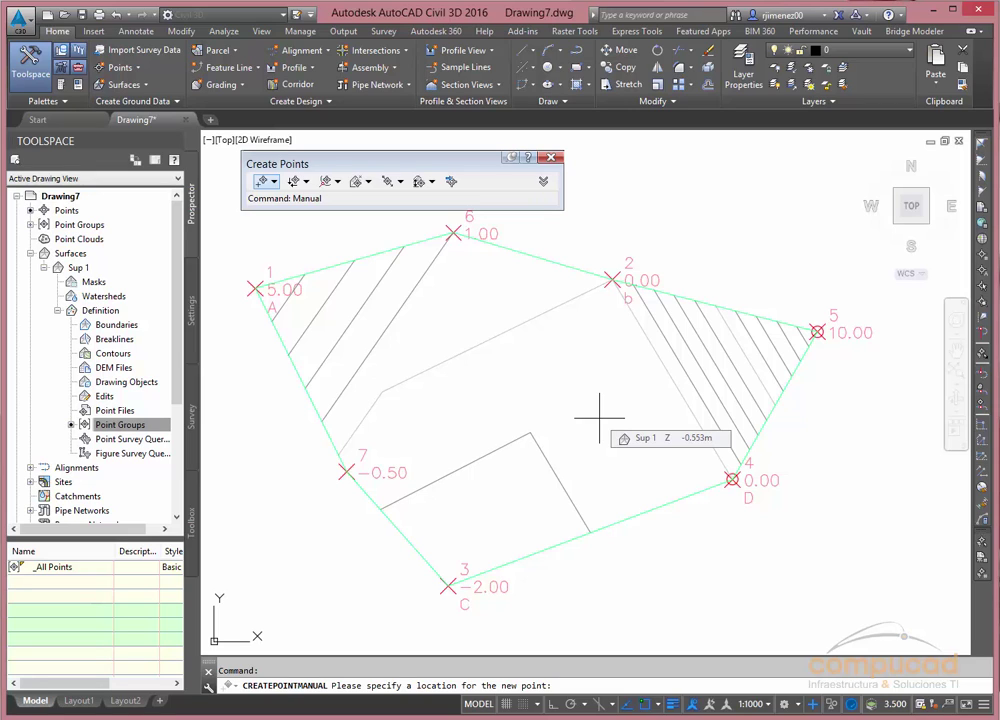
Step: Cancel the manual point placement and undo the stray last change
{"action": "key", "text": "Escape"}
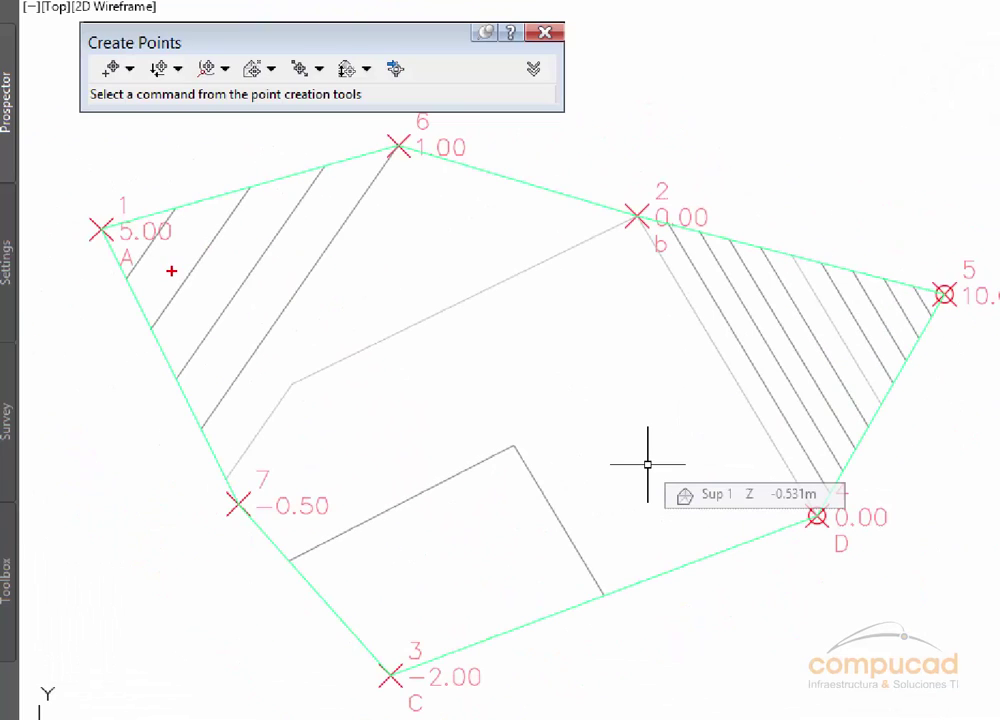
{"action": "mouse_move", "coordinate": [171, 272]}
{"action": "left_mouse_down"}
{"action": "mouse_move", "coordinate": [548, 508]}
{"action": "mouse_move", "coordinate": [505, 435]}
{"action": "mouse_move", "coordinate": [647, 408]}
{"action": "mouse_move", "coordinate": [777, 513]}
{"action": "mouse_move", "coordinate": [937, 375]}
{"action": "mouse_move", "coordinate": [860, 268]}
{"action": "mouse_move", "coordinate": [458, 167]}
{"action": "mouse_move", "coordinate": [145, 214]}
{"action": "mouse_move", "coordinate": [166, 310]}
{"action": "left_mouse_up"}
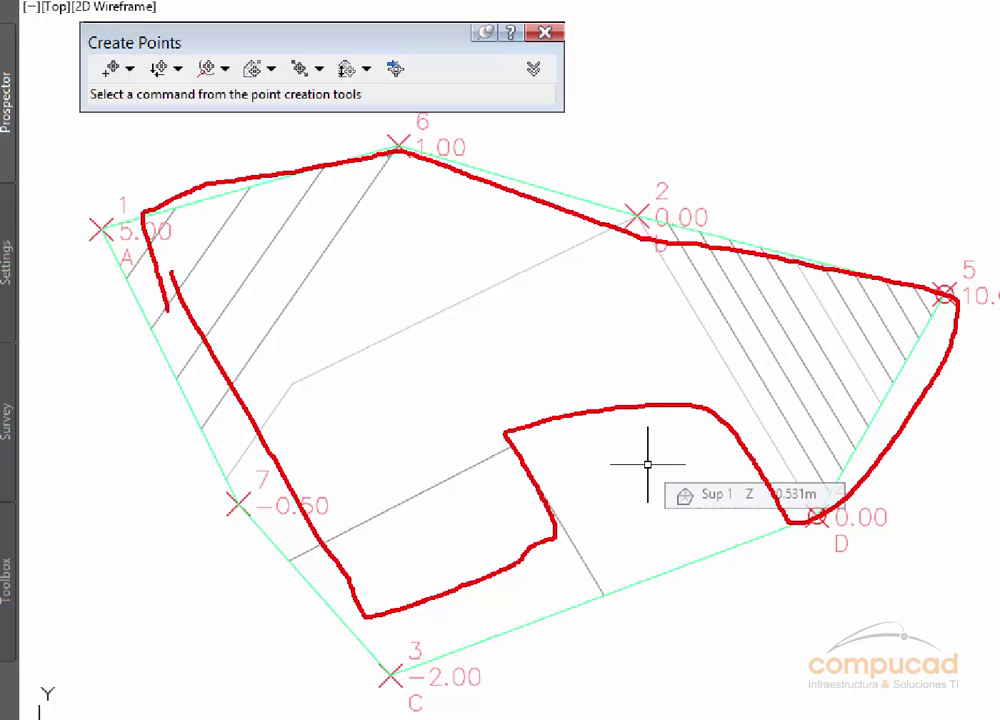
{"action": "mouse_move", "coordinate": [627, 489]}
{"action": "left_mouse_down"}
{"action": "mouse_move", "coordinate": [670, 525]}
{"action": "mouse_move", "coordinate": [640, 430]}
{"action": "mouse_move", "coordinate": [600, 520]}
{"action": "mouse_move", "coordinate": [660, 470]}
{"action": "mouse_move", "coordinate": [620, 580]}
{"action": "left_mouse_up"}
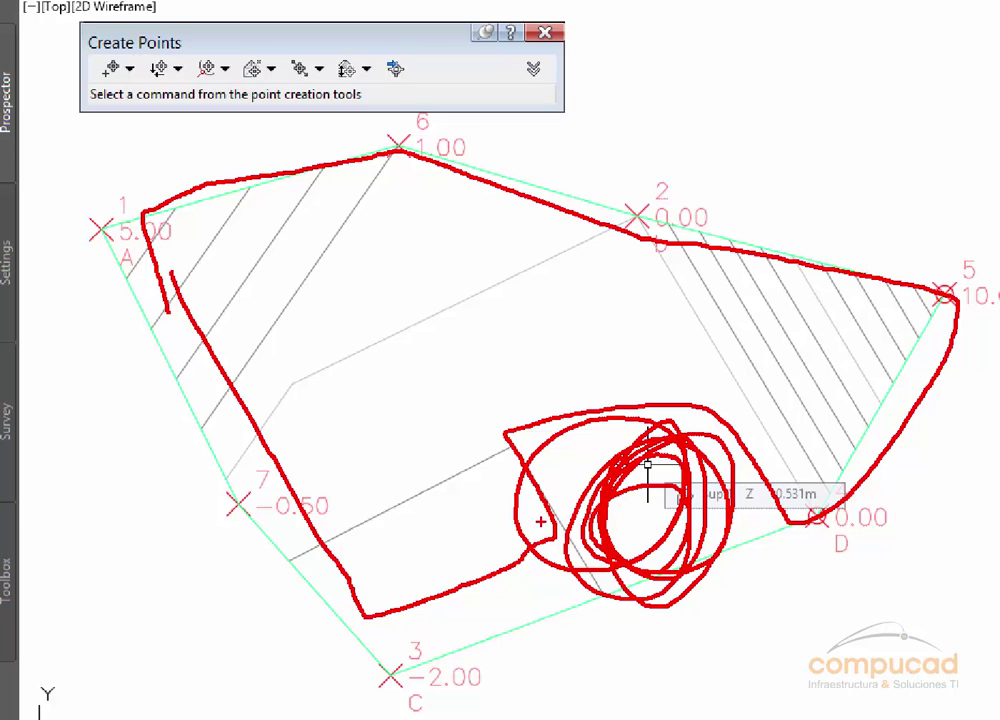
{"action": "left_click_drag", "start_coordinate": [542, 522], "coordinate": [528, 498]}
{"action": "key", "text": "ctrl+z"}
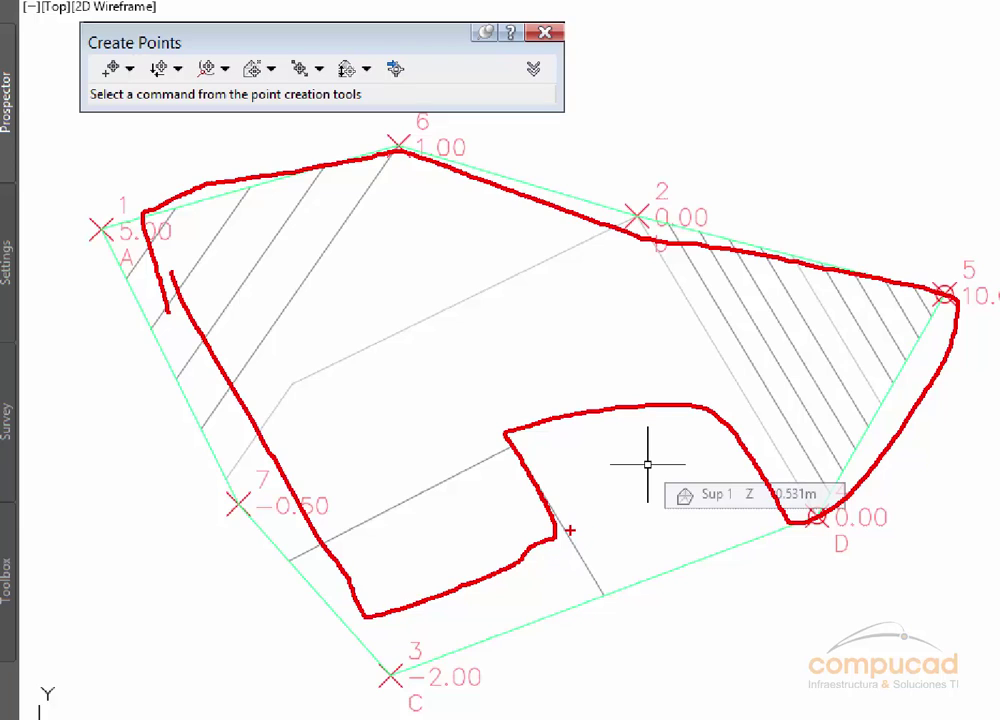
Step: Select the Sup 1 surface, then deselect it and nudge the drawing view
{"action": "key", "text": "b"}
{"action": "mouse_move", "coordinate": [565, 521]}
{"action": "left_mouse_down"}
{"action": "mouse_move", "coordinate": [529, 558]}
{"action": "mouse_move", "coordinate": [576, 566]}
{"action": "left_mouse_up"}
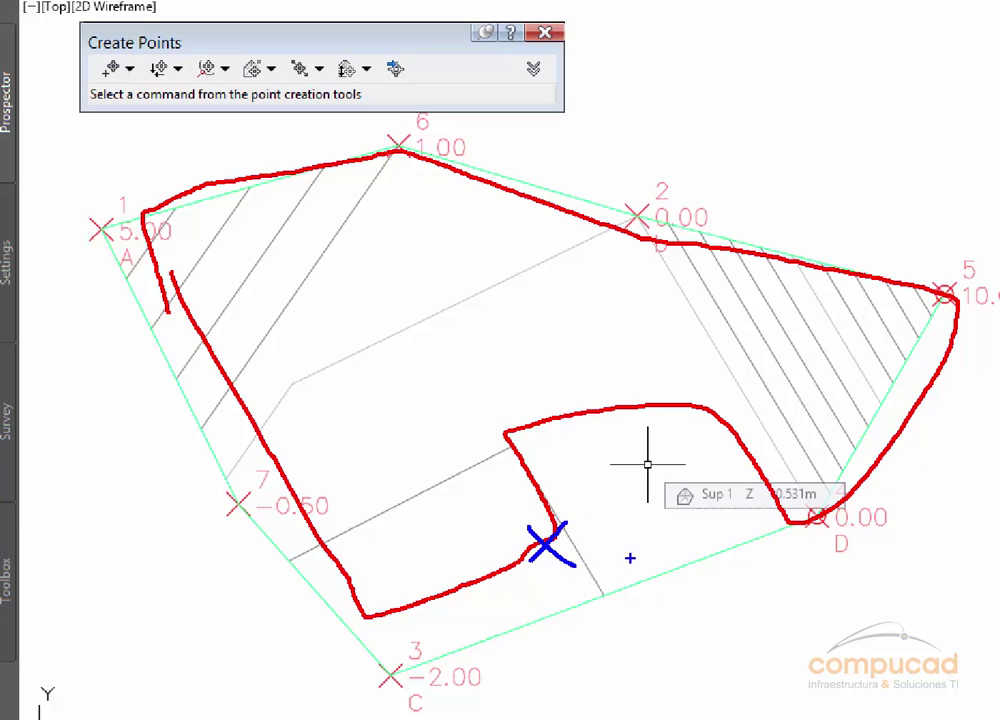
{"action": "mouse_move", "coordinate": [766, 567]}
{"action": "left_mouse_down"}
{"action": "mouse_move", "coordinate": [562, 421]}
{"action": "mouse_move", "coordinate": [598, 594]}
{"action": "left_mouse_up"}
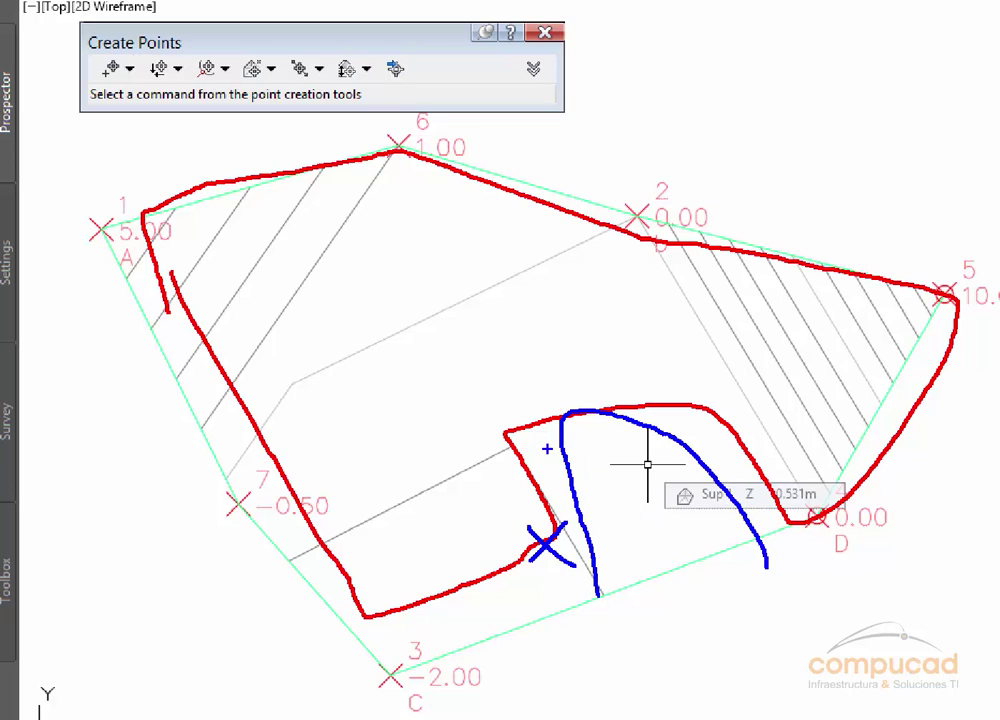
{"action": "mouse_move", "coordinate": [548, 449]}
{"action": "left_mouse_down"}
{"action": "mouse_move", "coordinate": [738, 455]}
{"action": "mouse_move", "coordinate": [590, 530]}
{"action": "mouse_move", "coordinate": [645, 615]}
{"action": "left_mouse_up"}
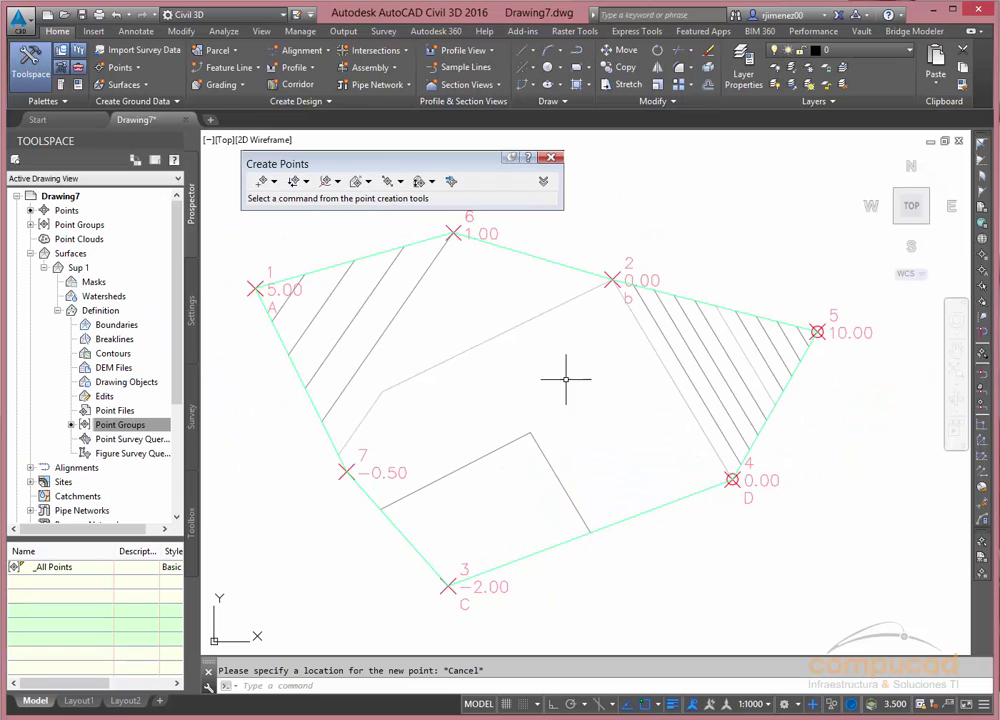
{"action": "left_click", "coordinate": [645, 512]}
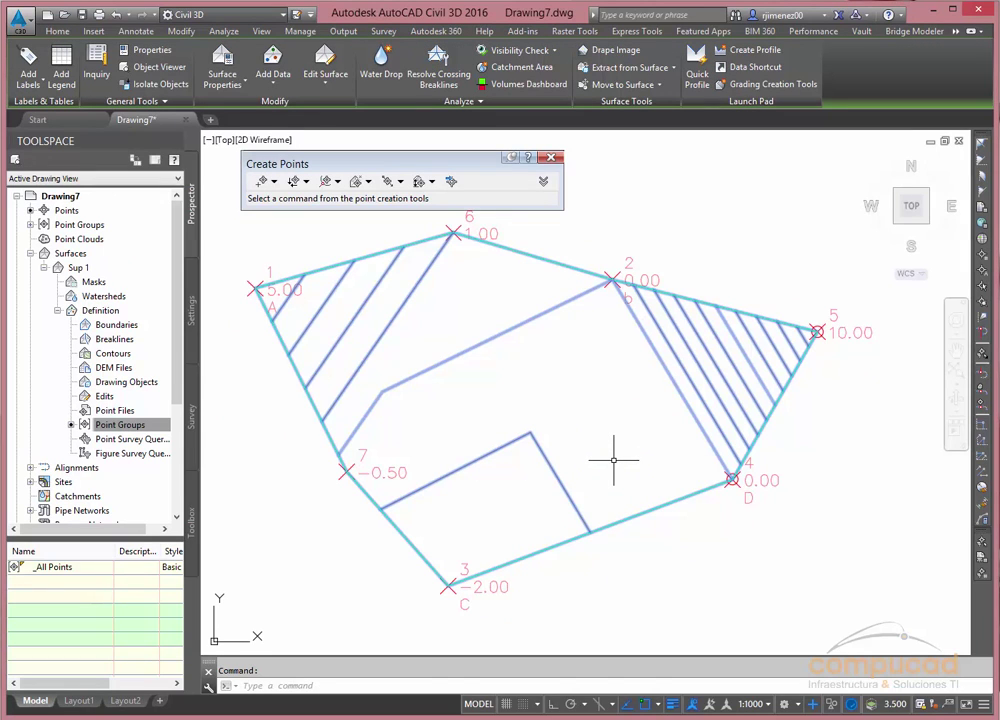
{"action": "key", "text": "Escape"}
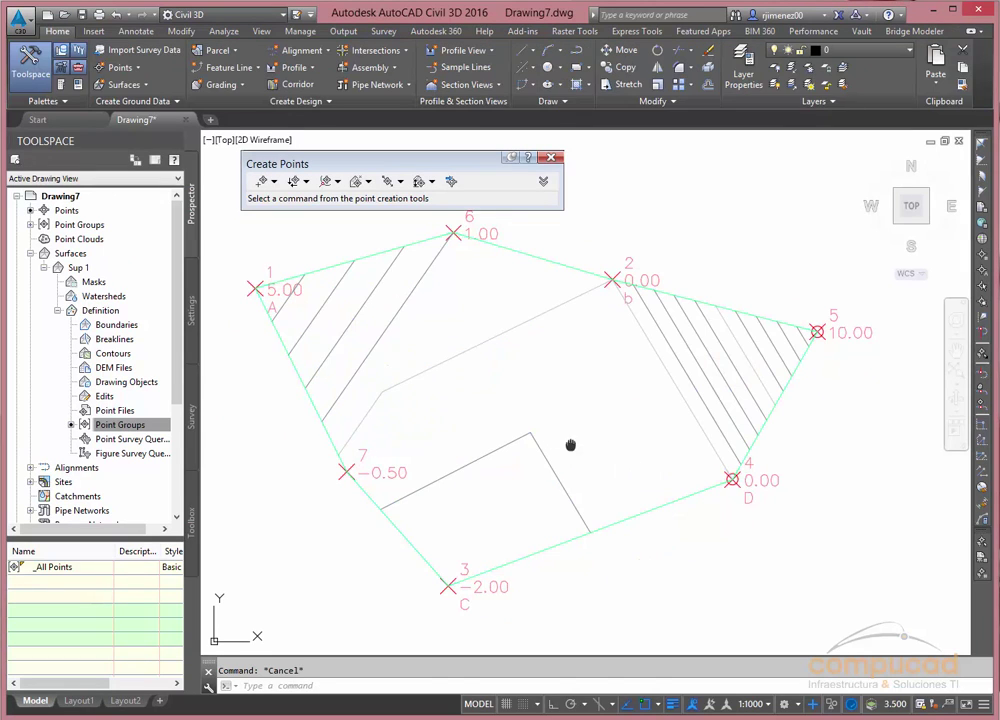
{"action": "middle_click_drag", "start_coordinate": [570, 445], "coordinate": [576, 468]}
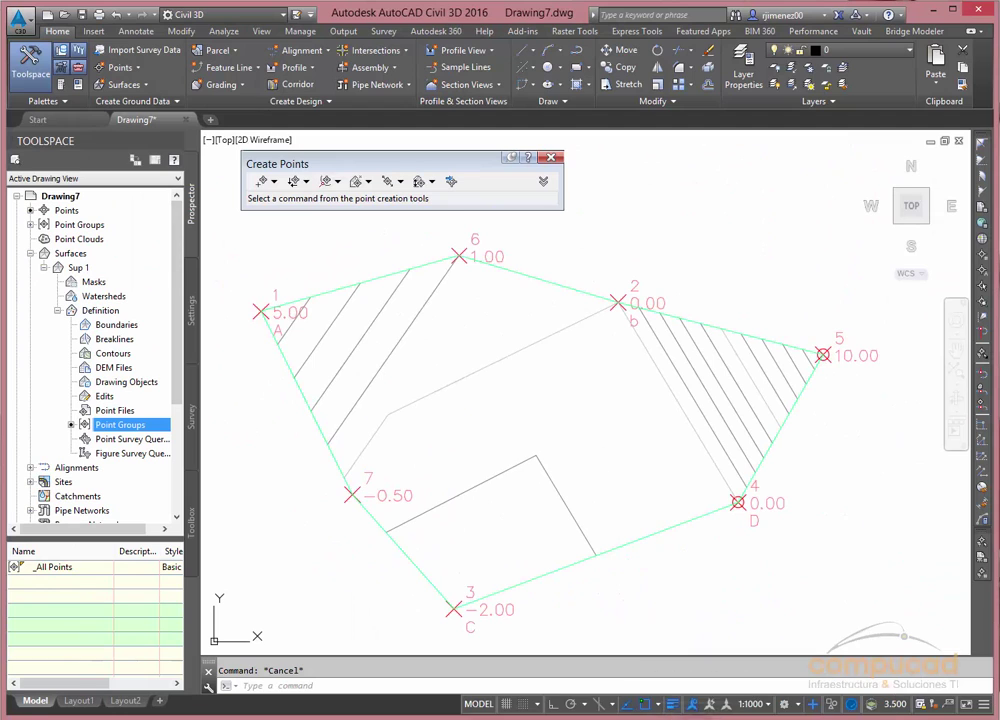
Step: Open Sup 1's Surface Properties from the Tin Surface tab and move the dialog up-left
{"action": "left_click", "coordinate": [508, 270]}
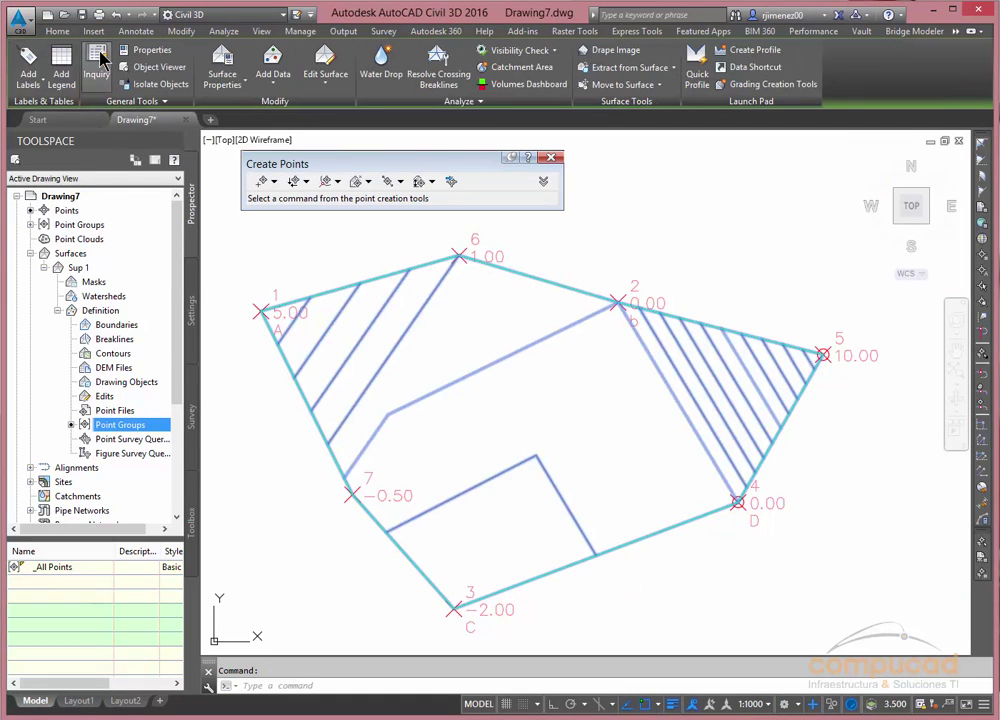
{"action": "left_click", "coordinate": [58, 31]}
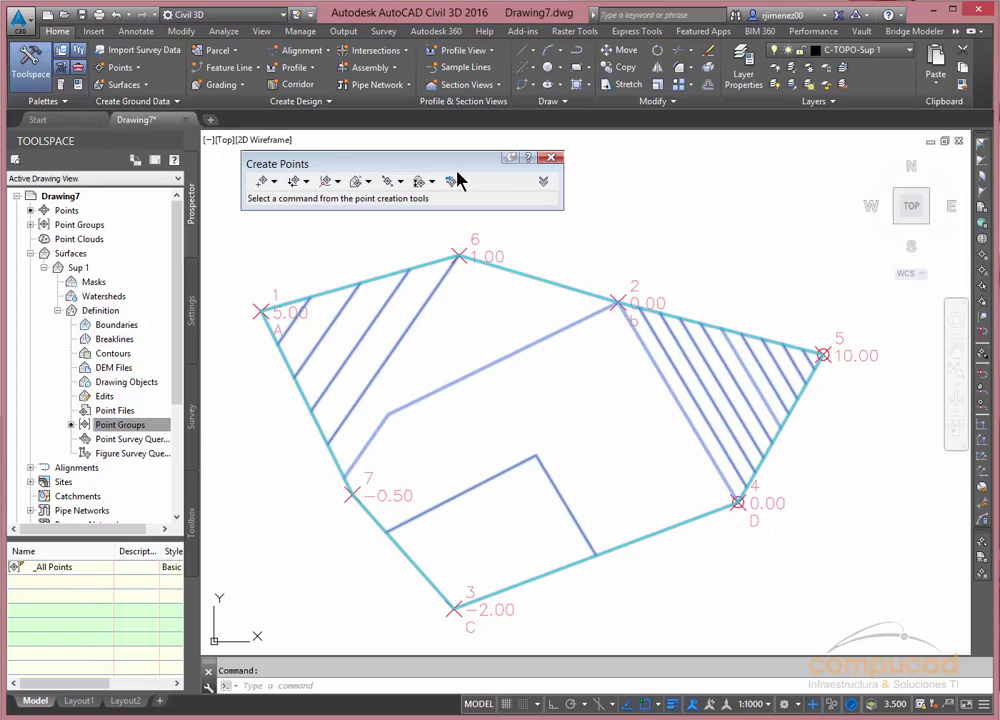
{"action": "key", "text": "Escape"}
{"action": "left_click", "coordinate": [576, 319]}
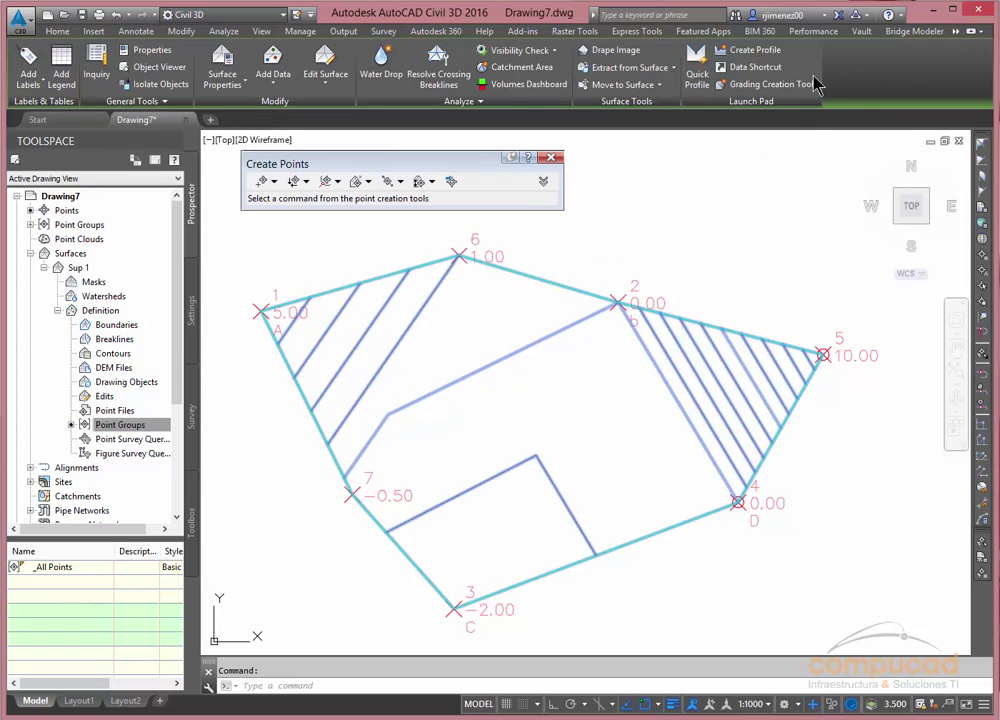
{"action": "left_click", "coordinate": [231, 89]}
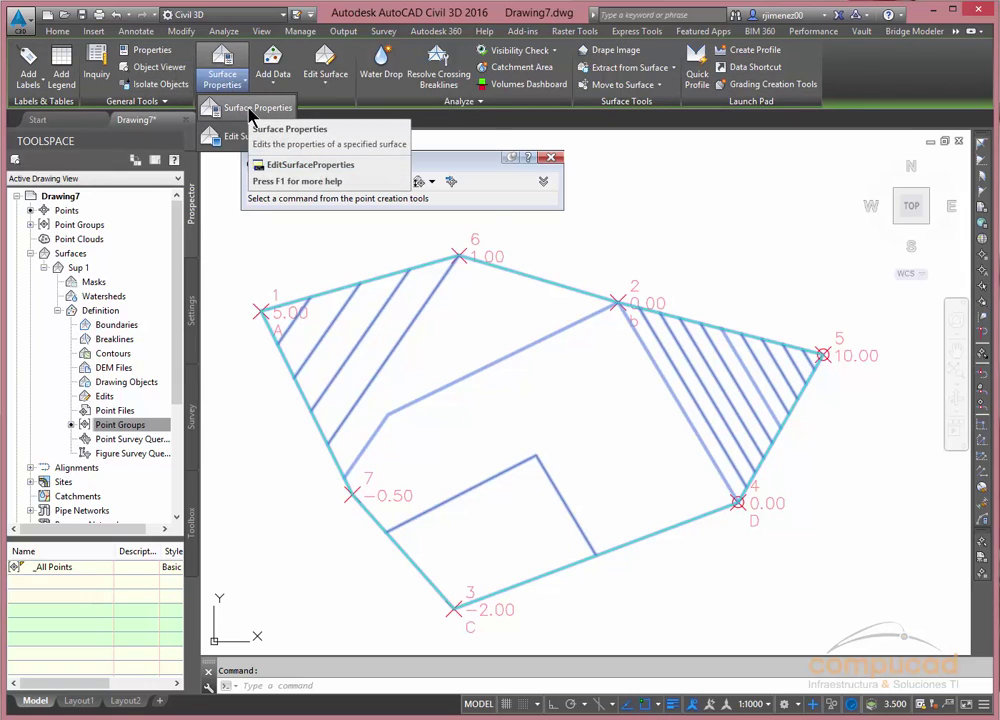
{"action": "left_click", "coordinate": [248, 110]}
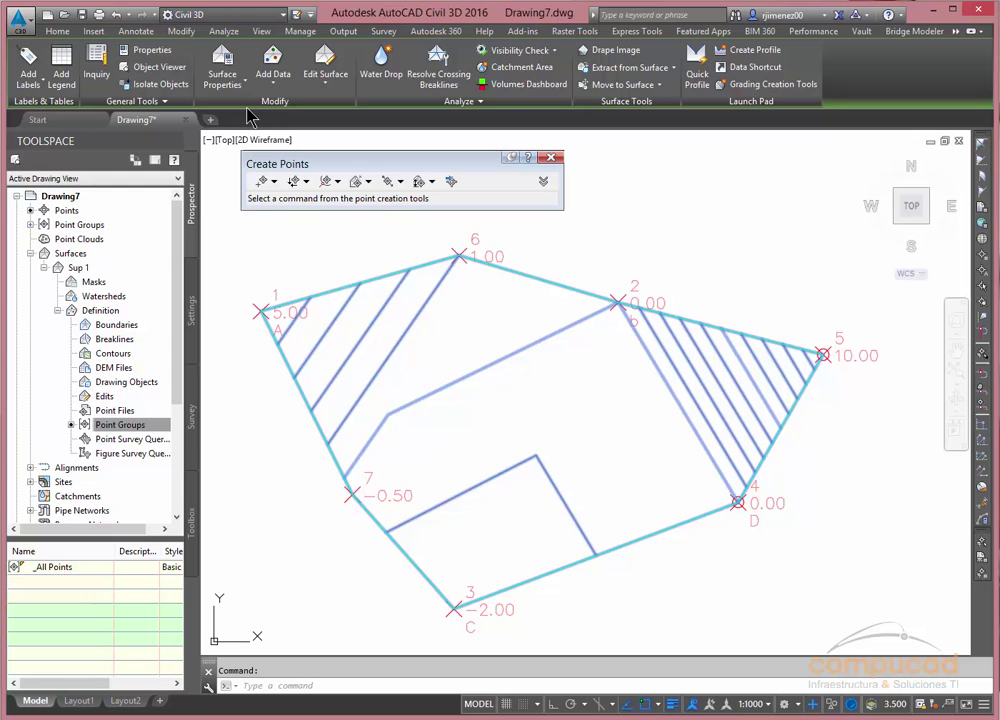
{"action": "mouse_move", "coordinate": [390, 201]}
{"action": "left_mouse_down"}
{"action": "mouse_move", "coordinate": [240, 130]}
{"action": "mouse_move", "coordinate": [162, 126]}
{"action": "left_mouse_up"}
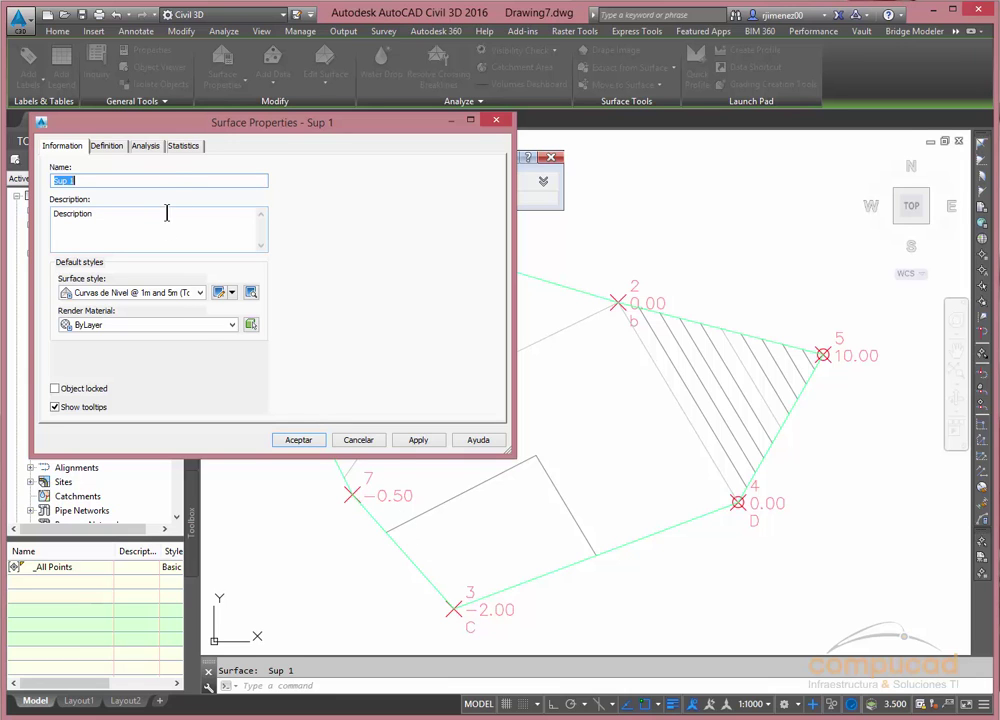
Step: Expand the Extended and TIN statistics showing 2D area 6432.00 sq.m and 3D area 6482.96 sq.m
{"action": "left_click", "coordinate": [180, 146]}
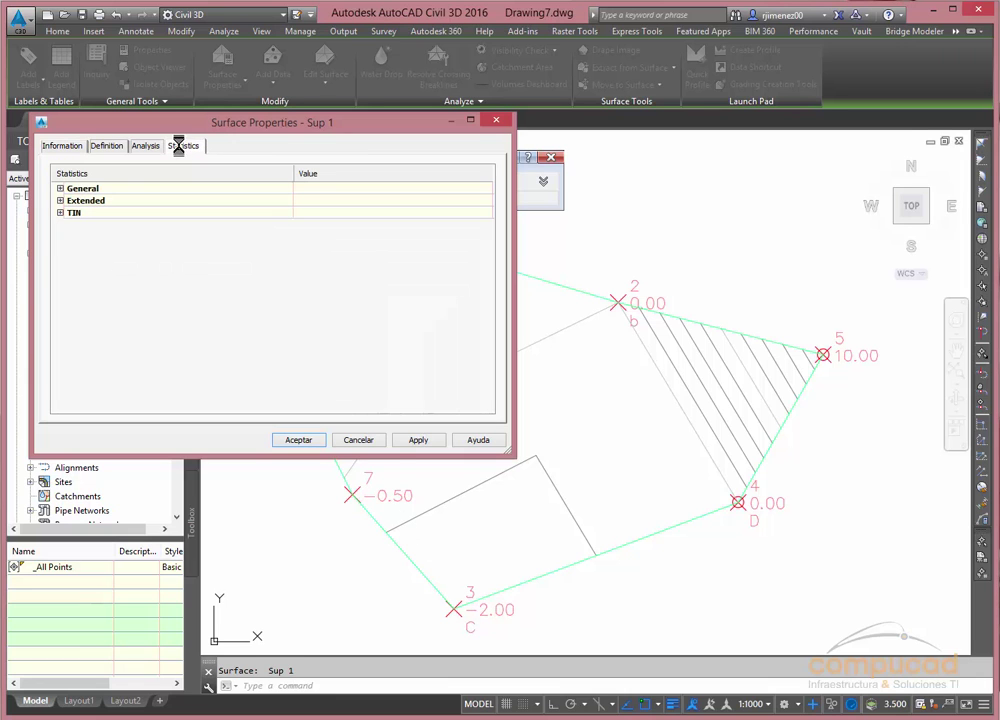
{"action": "left_click", "coordinate": [60, 213]}
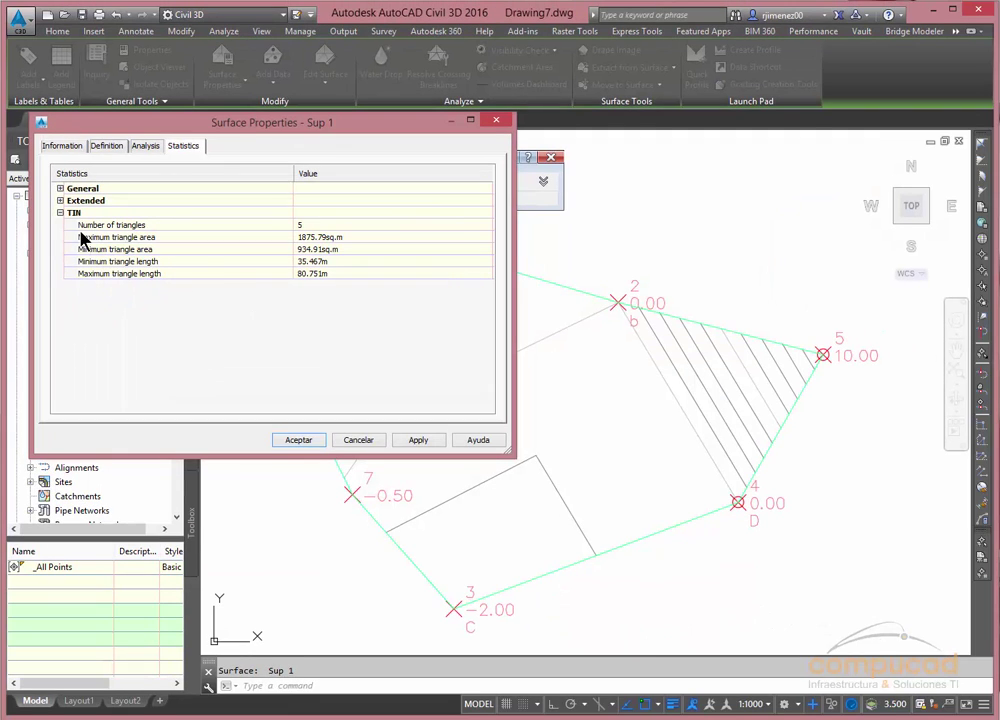
{"action": "left_click", "coordinate": [61, 199]}
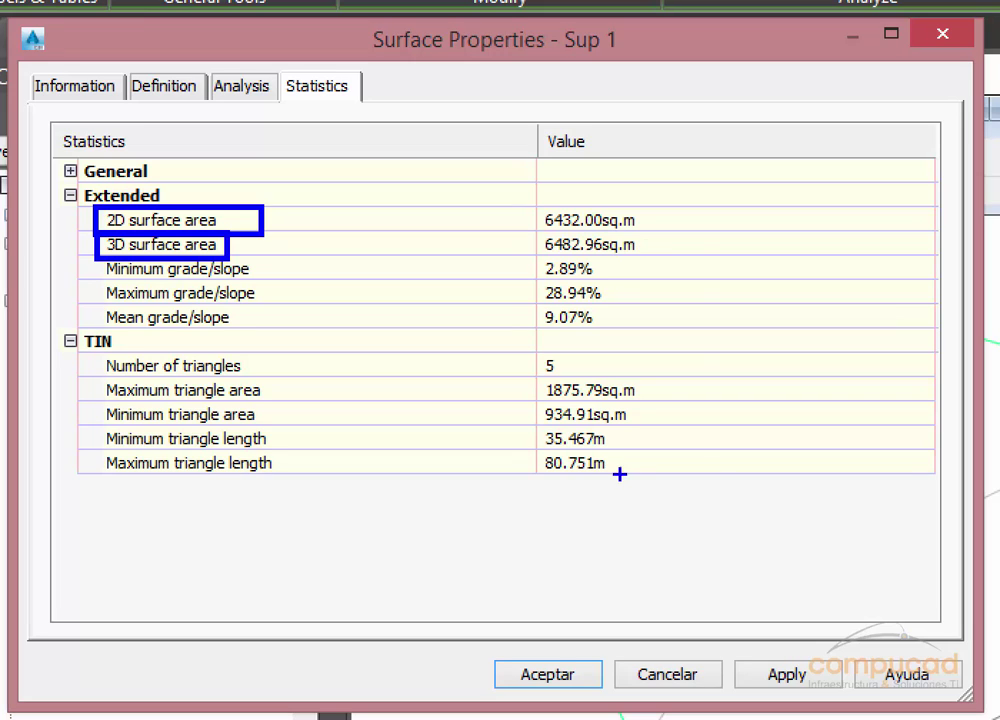
{"action": "mouse_move", "coordinate": [385, 494]}
{"action": "left_mouse_down"}
{"action": "mouse_move", "coordinate": [542, 522]}
{"action": "mouse_move", "coordinate": [345, 479]}
{"action": "left_mouse_up"}
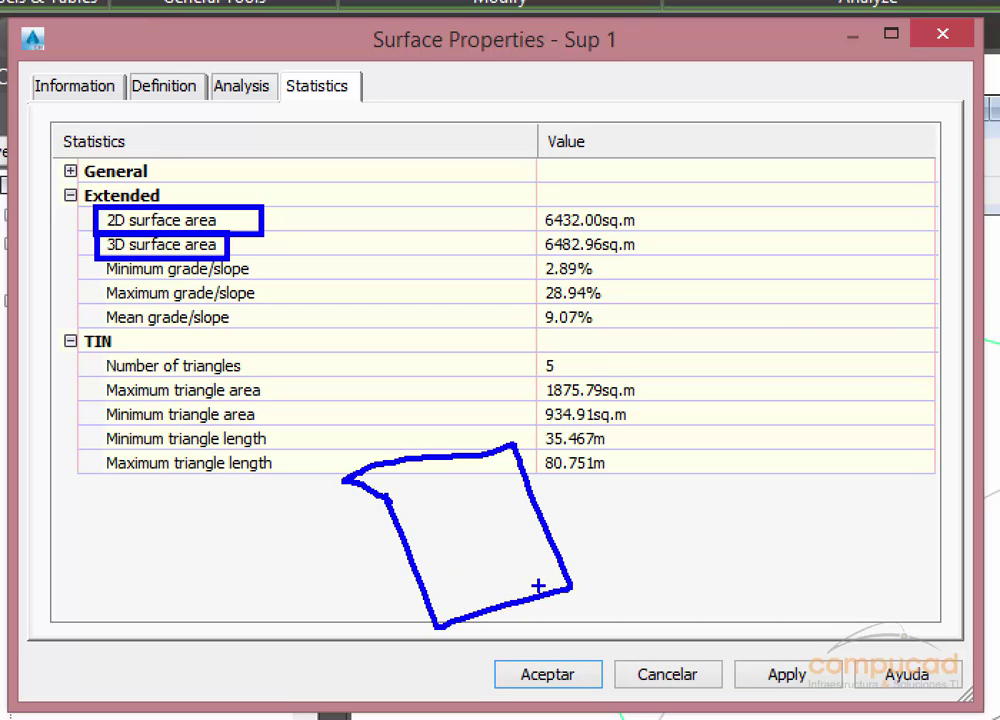
{"action": "key", "text": "e"}
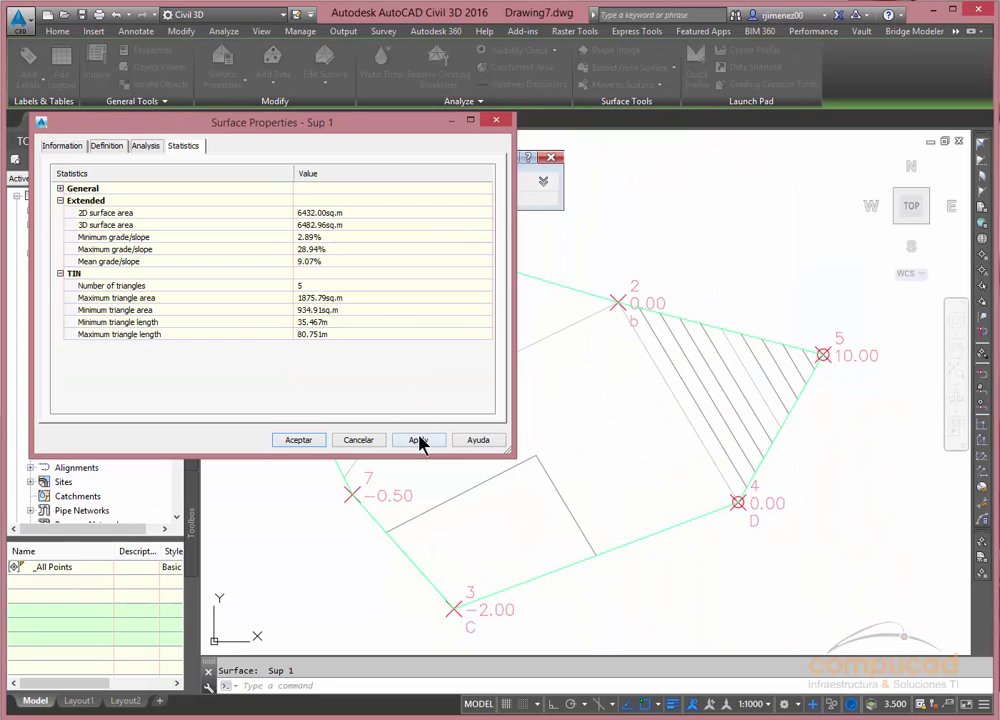
Step: Cancel Surface Properties and view Sup 1 maximized in the Object Viewer
{"action": "left_click", "coordinate": [378, 442]}
{"action": "left_click", "coordinate": [502, 356]}
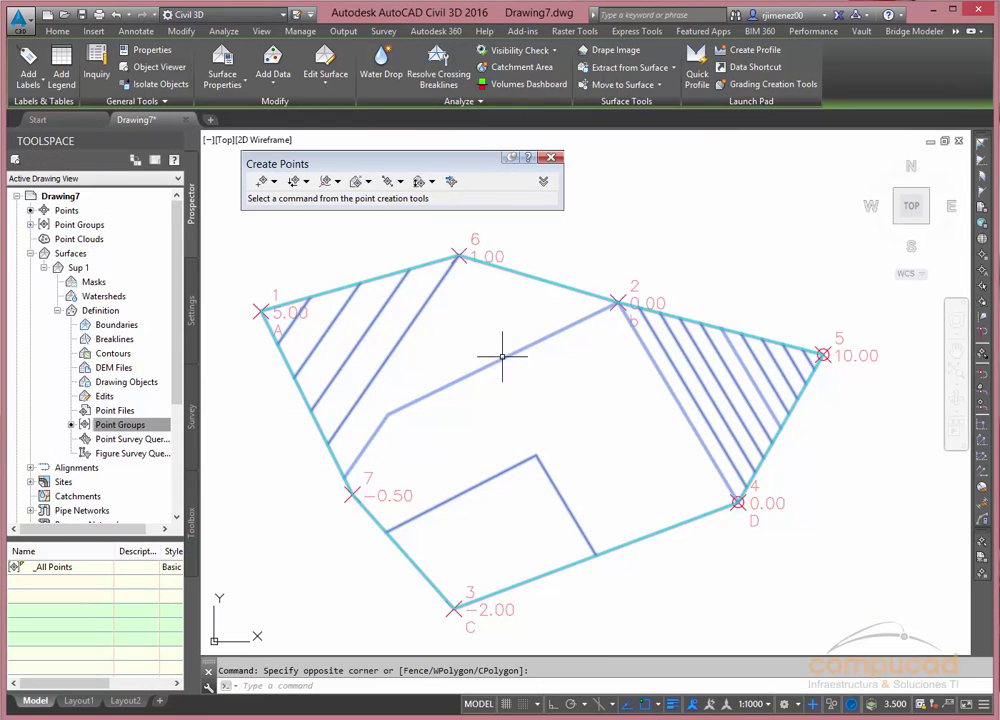
{"action": "left_click", "coordinate": [127, 66]}
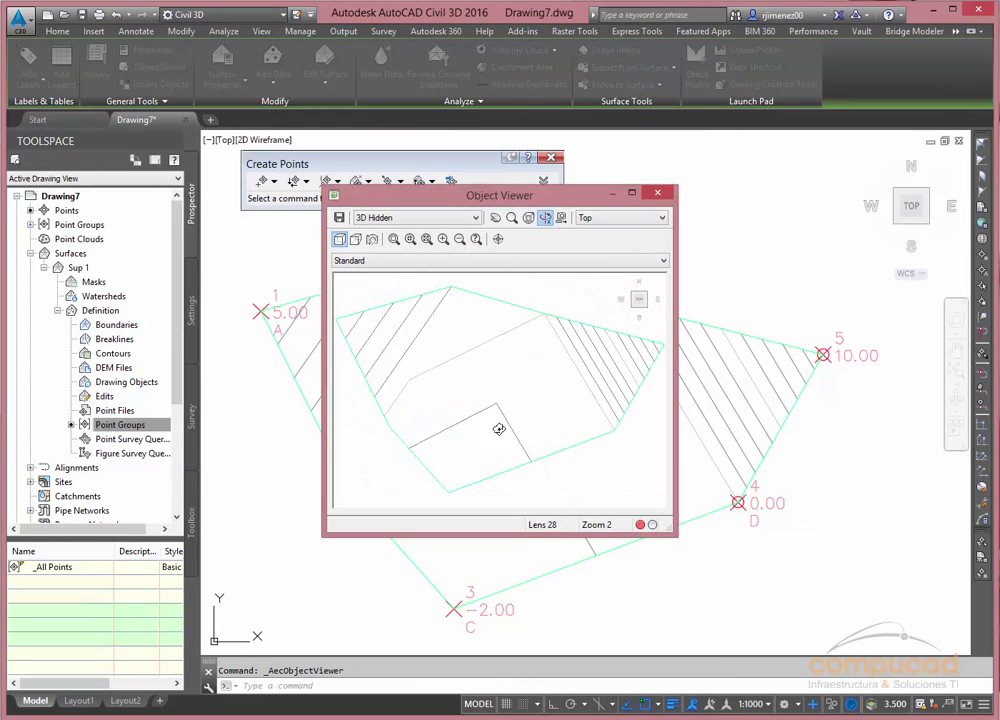
{"action": "left_click", "coordinate": [631, 192]}
Step: Orbit Sup 1 through tilted and top-down views, then close the Object Viewer
{"action": "mouse_move", "coordinate": [440, 455]}
{"action": "left_mouse_down"}
{"action": "mouse_move", "coordinate": [462, 267]}
{"action": "mouse_move", "coordinate": [420, 177]}
{"action": "mouse_move", "coordinate": [475, 366]}
{"action": "mouse_move", "coordinate": [431, 424]}
{"action": "mouse_move", "coordinate": [835, 234]}
{"action": "left_mouse_up"}
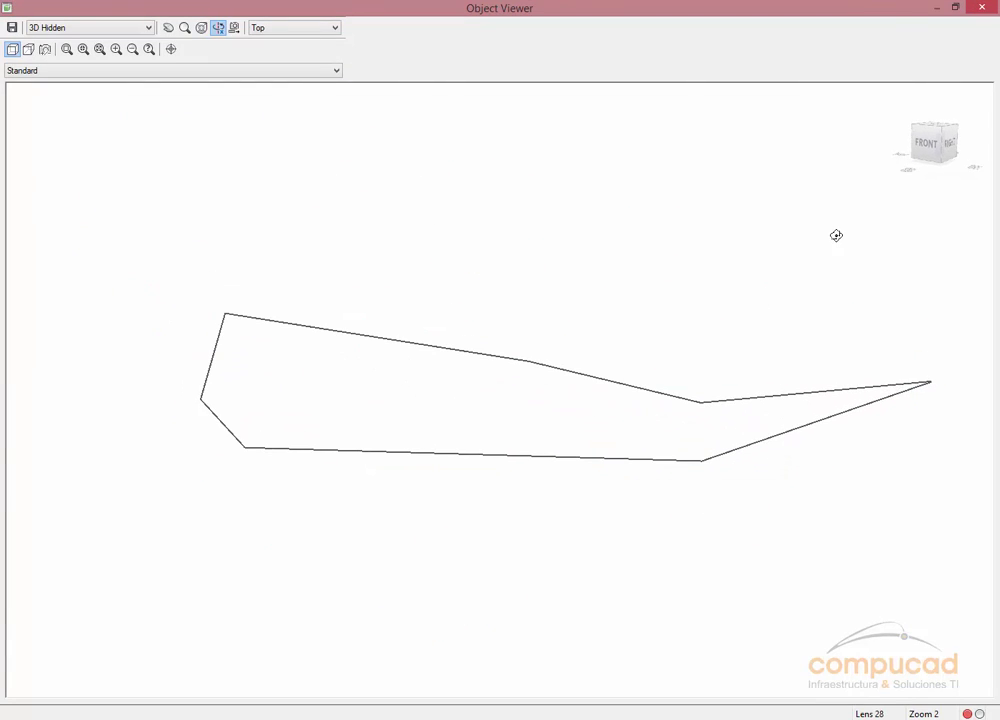
{"action": "left_click", "coordinate": [940, 130]}
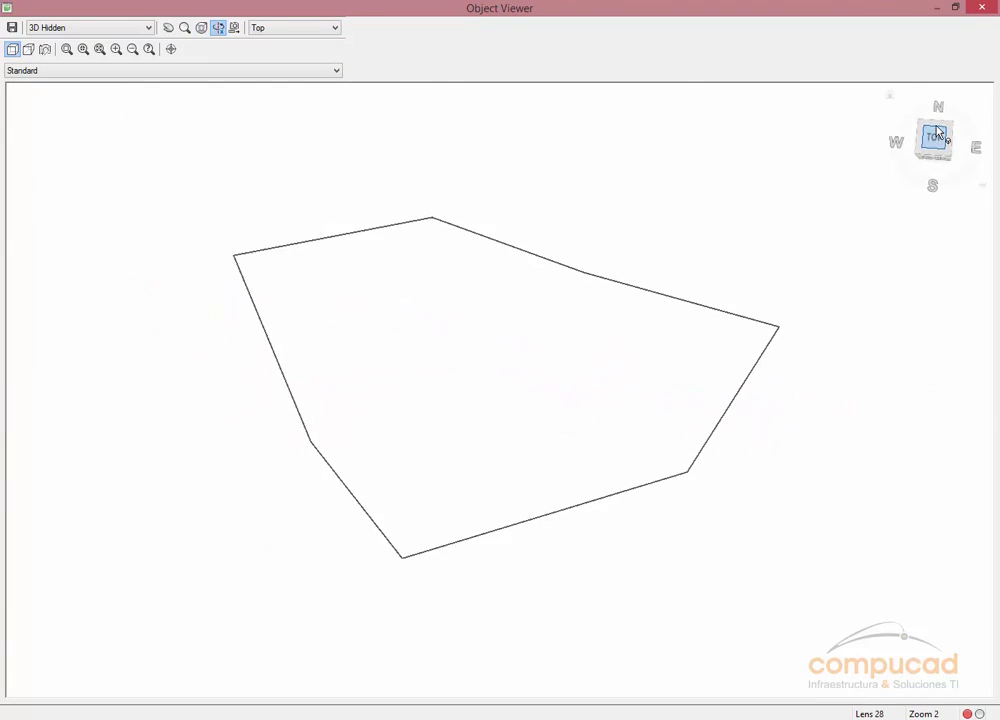
{"action": "mouse_move", "coordinate": [607, 569]}
{"action": "left_mouse_down"}
{"action": "mouse_move", "coordinate": [578, 404]}
{"action": "mouse_move", "coordinate": [629, 377]}
{"action": "mouse_move", "coordinate": [376, 466]}
{"action": "mouse_move", "coordinate": [500, 489]}
{"action": "mouse_move", "coordinate": [417, 464]}
{"action": "mouse_move", "coordinate": [328, 458]}
{"action": "mouse_move", "coordinate": [399, 486]}
{"action": "mouse_move", "coordinate": [379, 505]}
{"action": "left_mouse_up"}
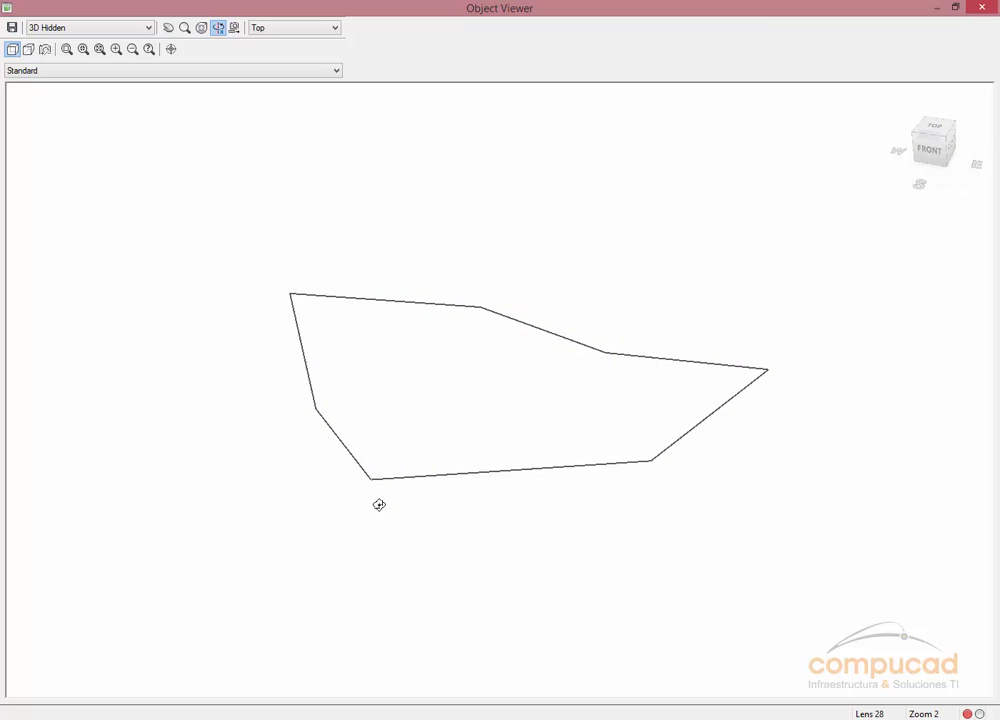
{"action": "mouse_move", "coordinate": [385, 505]}
{"action": "left_mouse_down"}
{"action": "mouse_move", "coordinate": [487, 500]}
{"action": "mouse_move", "coordinate": [487, 480]}
{"action": "mouse_move", "coordinate": [516, 469]}
{"action": "mouse_move", "coordinate": [592, 485]}
{"action": "mouse_move", "coordinate": [670, 466]}
{"action": "mouse_move", "coordinate": [583, 480]}
{"action": "mouse_move", "coordinate": [545, 538]}
{"action": "mouse_move", "coordinate": [493, 567]}
{"action": "left_mouse_up"}
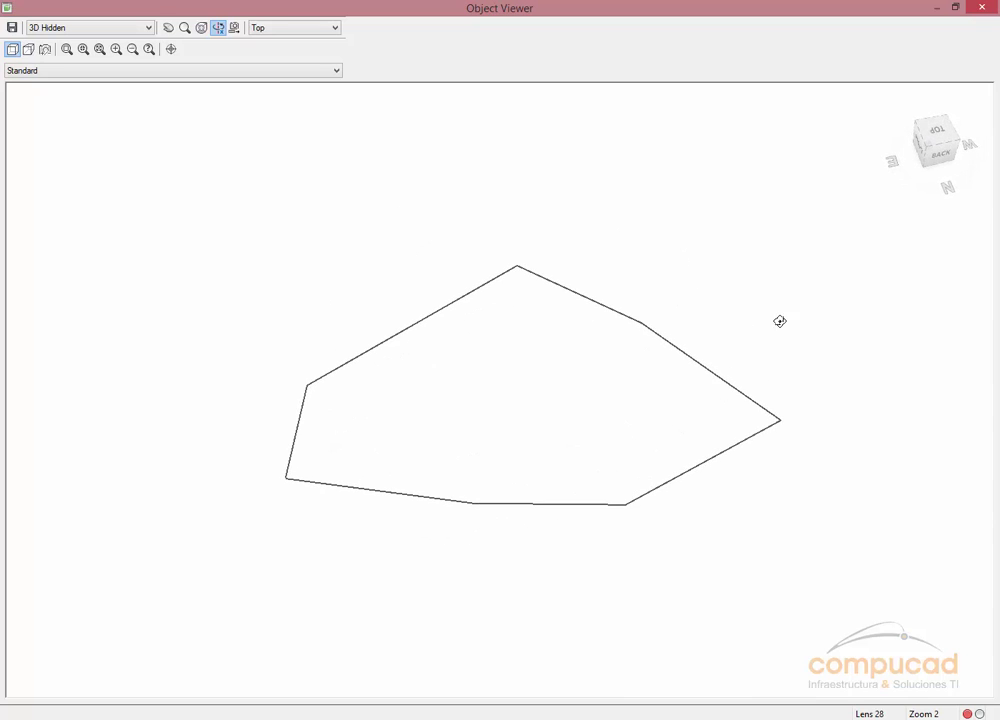
{"action": "left_click", "coordinate": [981, 8]}
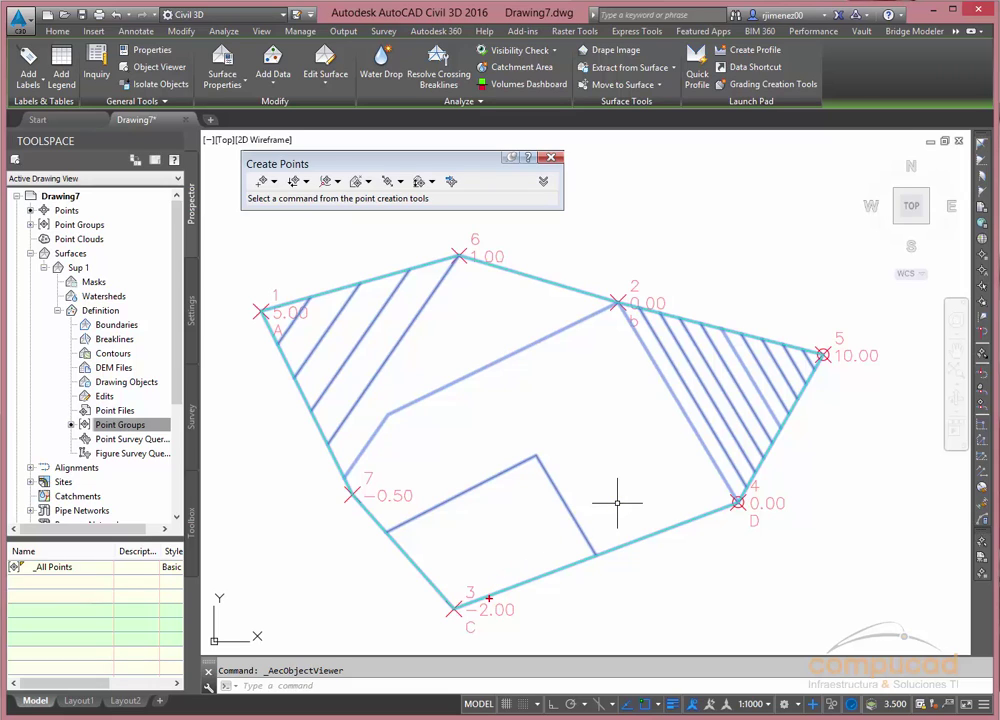
{"action": "mouse_move", "coordinate": [456, 607]}
{"action": "left_mouse_down"}
{"action": "mouse_move", "coordinate": [536, 565]}
{"action": "mouse_move", "coordinate": [552, 492]}
{"action": "mouse_move", "coordinate": [633, 410]}
{"action": "mouse_move", "coordinate": [735, 508]}
{"action": "mouse_move", "coordinate": [770, 440]}
{"action": "mouse_move", "coordinate": [635, 305]}
{"action": "mouse_move", "coordinate": [503, 275]}
{"action": "mouse_move", "coordinate": [380, 266]}
{"action": "mouse_move", "coordinate": [256, 305]}
{"action": "mouse_move", "coordinate": [345, 495]}
{"action": "mouse_move", "coordinate": [428, 598]}
{"action": "left_mouse_up"}
{"action": "left_click_drag", "start_coordinate": [573, 447], "coordinate": [670, 527]}
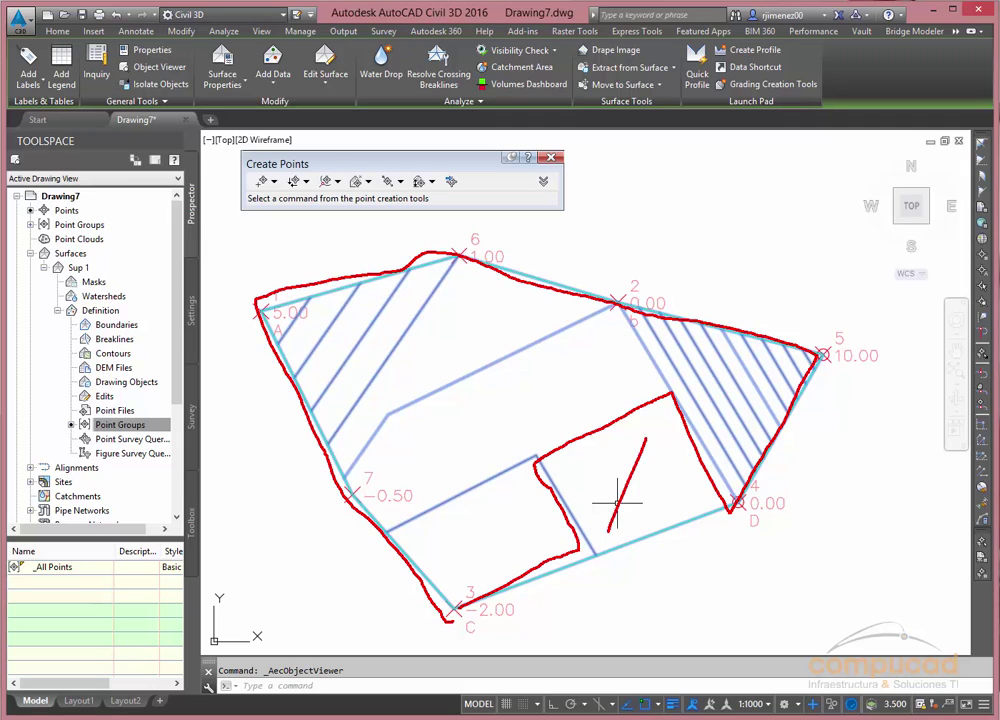
{"action": "left_click_drag", "start_coordinate": [645, 440], "coordinate": [604, 541]}
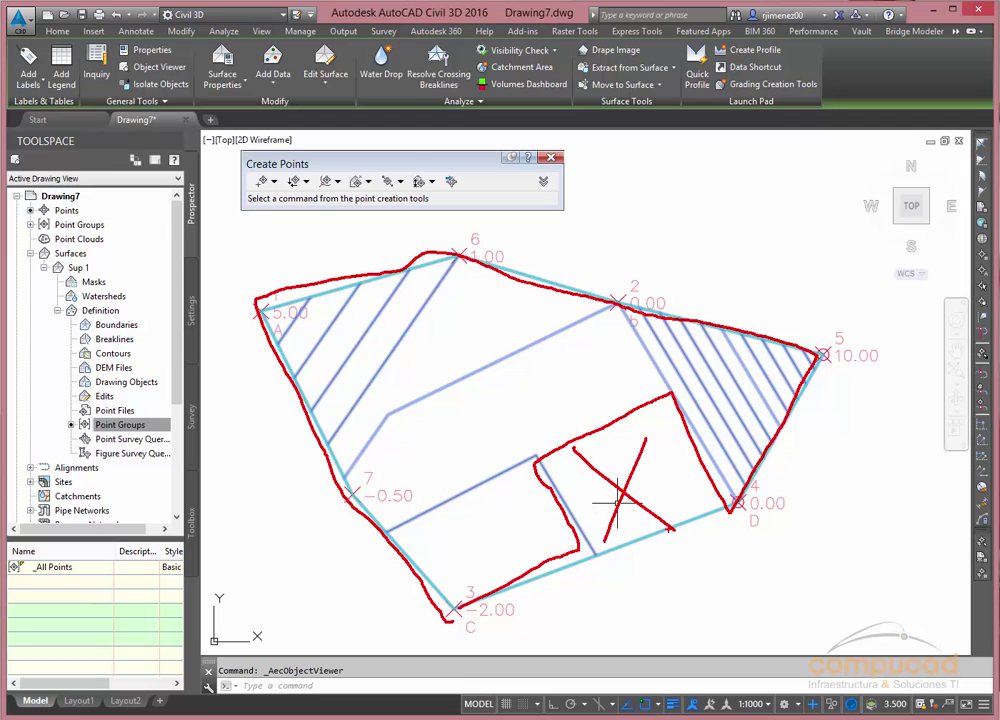
{"action": "key", "text": "Escape"}
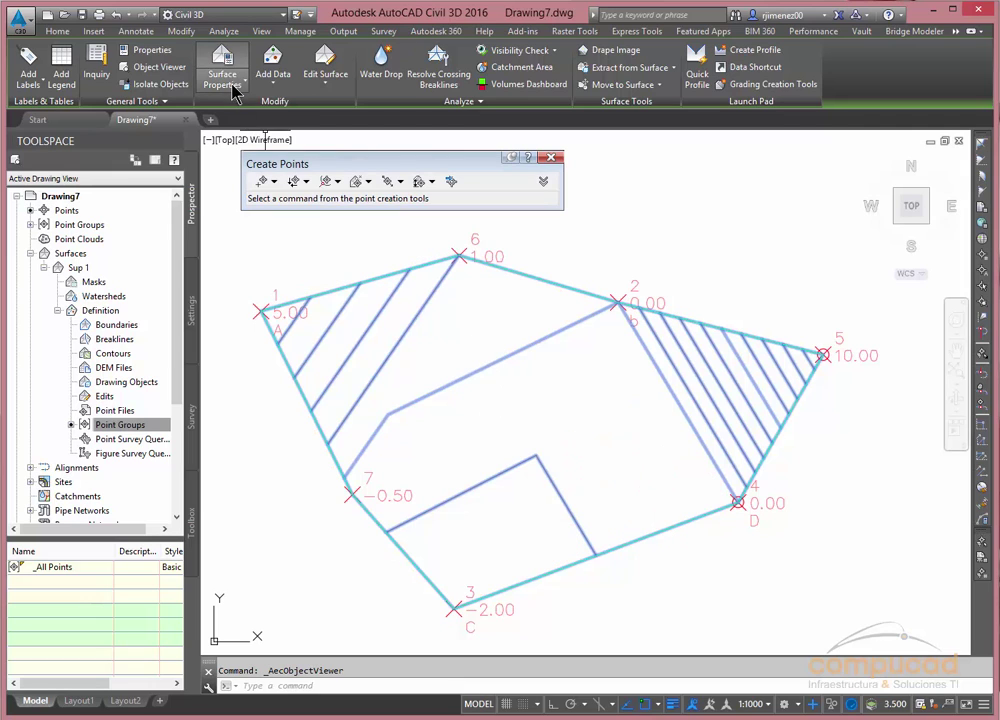
Step: Turn on Triangles in the Curvas de Nivel @ 1m and 5m (Tonos de Gris) style's Display settings
{"action": "left_click", "coordinate": [235, 92]}
{"action": "left_click", "coordinate": [247, 137]}
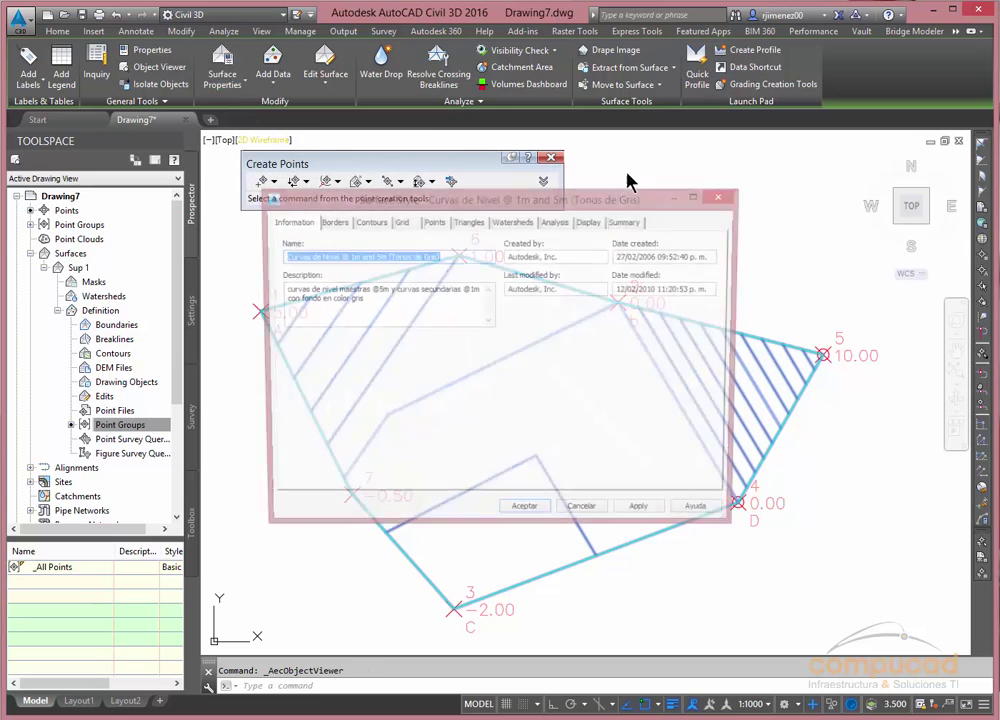
{"action": "left_click", "coordinate": [588, 221]}
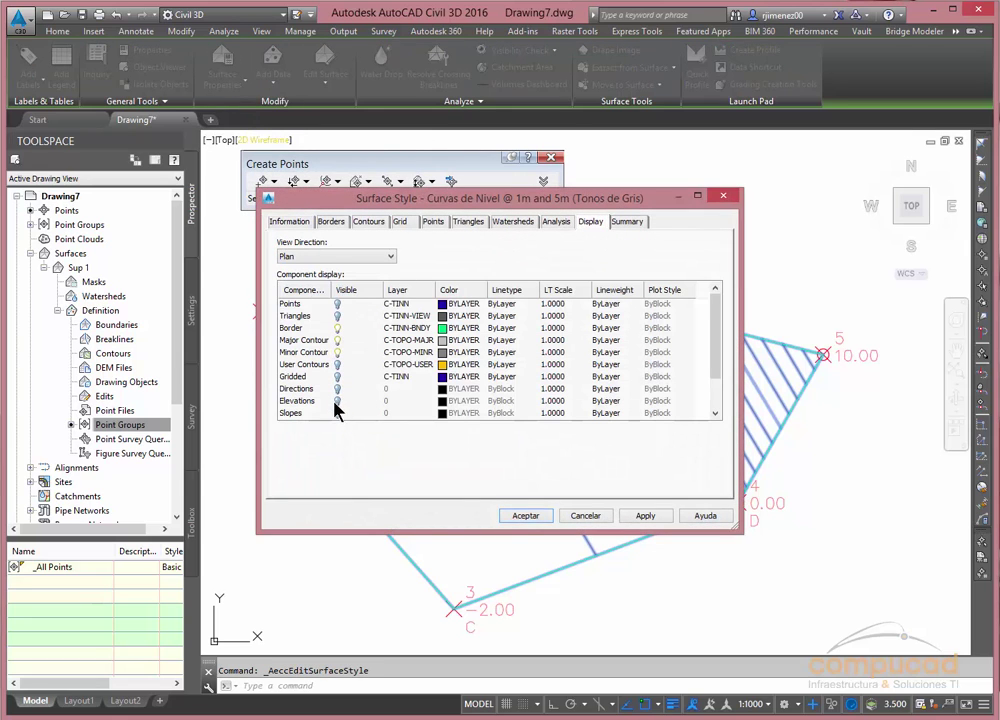
{"action": "left_click", "coordinate": [337, 316]}
{"action": "left_click", "coordinate": [645, 515]}
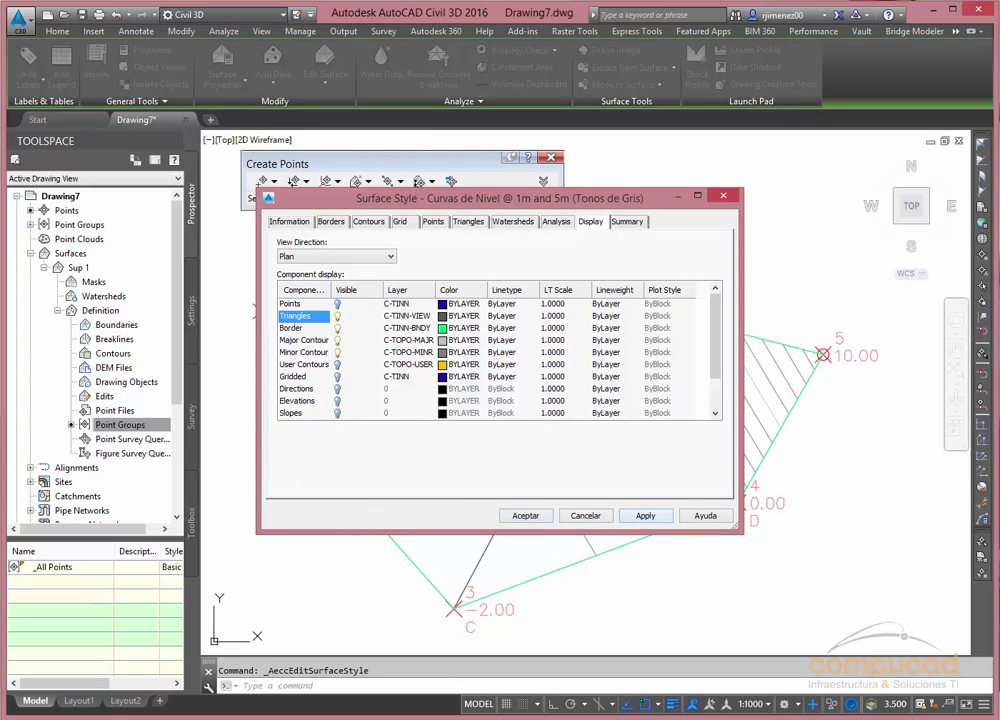
{"action": "left_click", "coordinate": [526, 515]}
{"action": "key", "text": "Escape"}
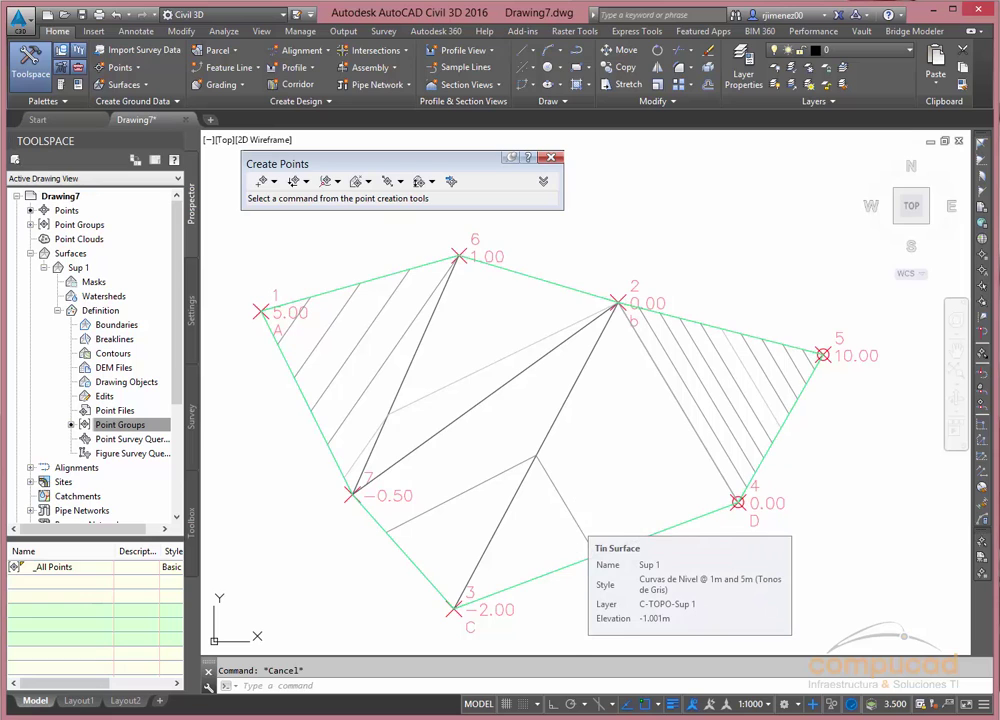
{"action": "left_click", "coordinate": [576, 523]}
{"action": "left_click", "coordinate": [222, 80]}
{"action": "left_click", "coordinate": [250, 108]}
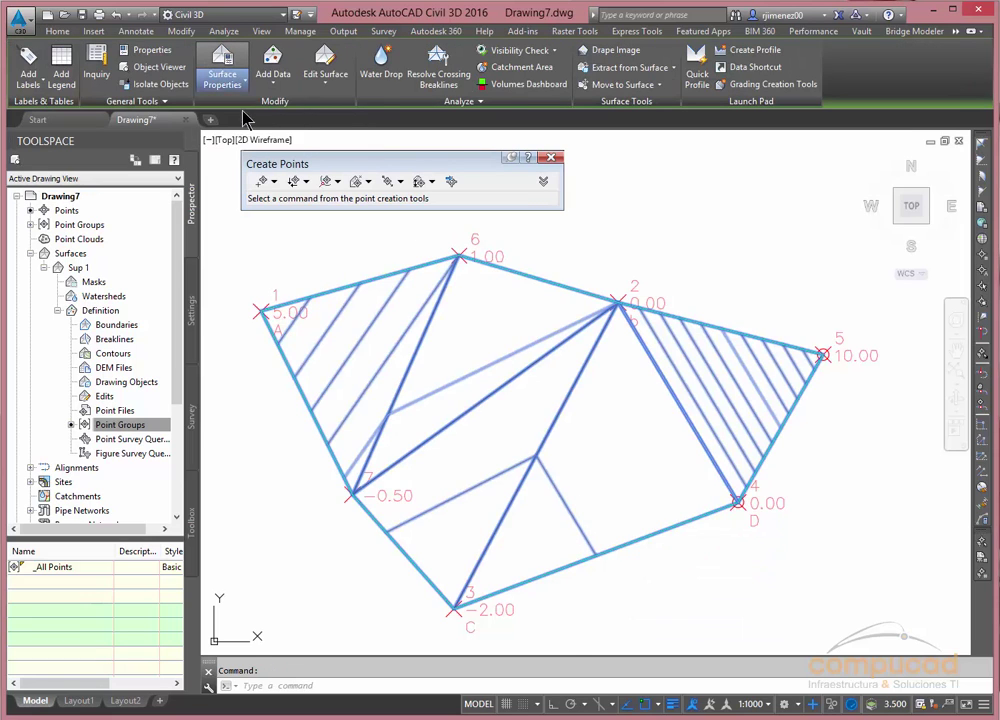
{"action": "left_click", "coordinate": [66, 213]}
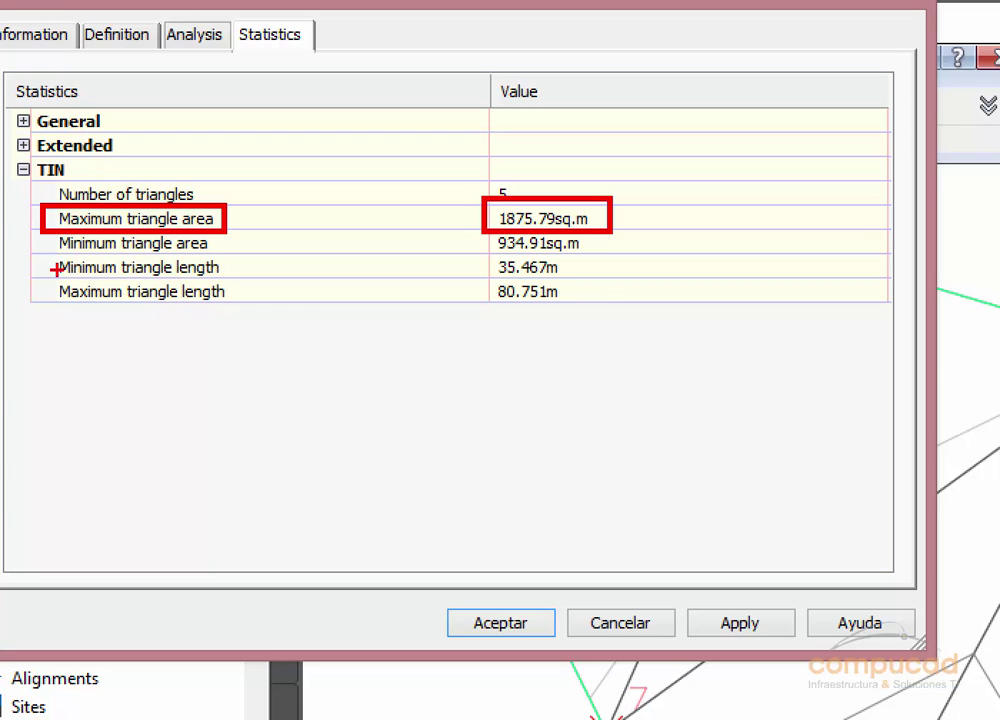
{"action": "left_click_drag", "start_coordinate": [45, 251], "coordinate": [232, 277]}
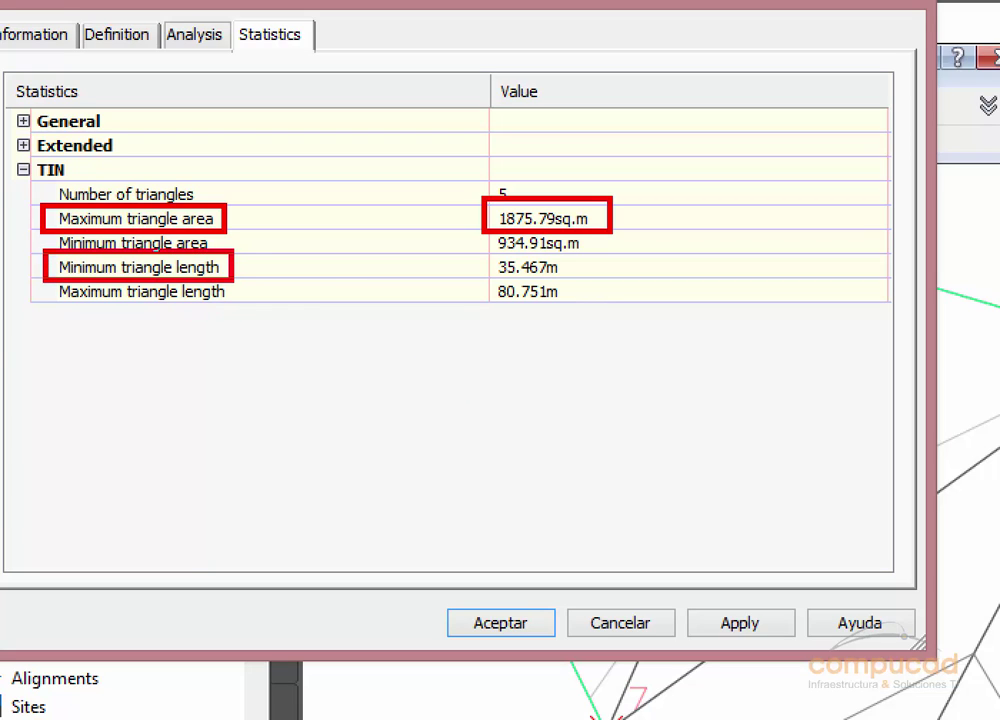
{"action": "left_click_drag", "start_coordinate": [491, 253], "coordinate": [577, 278]}
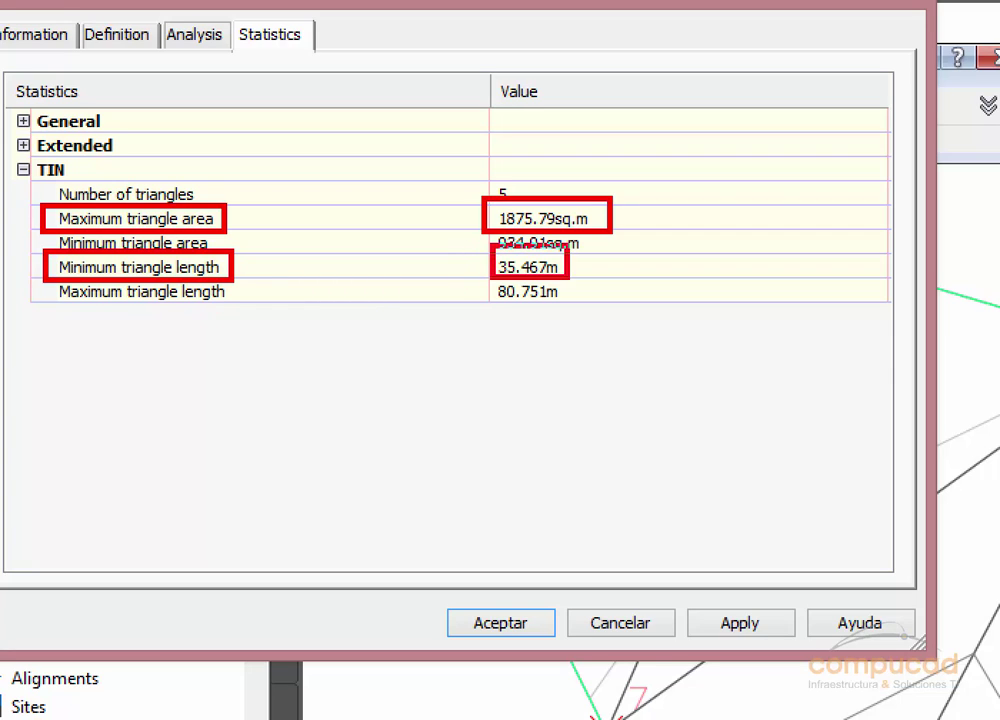
{"action": "left_click_drag", "start_coordinate": [48, 281], "coordinate": [271, 312]}
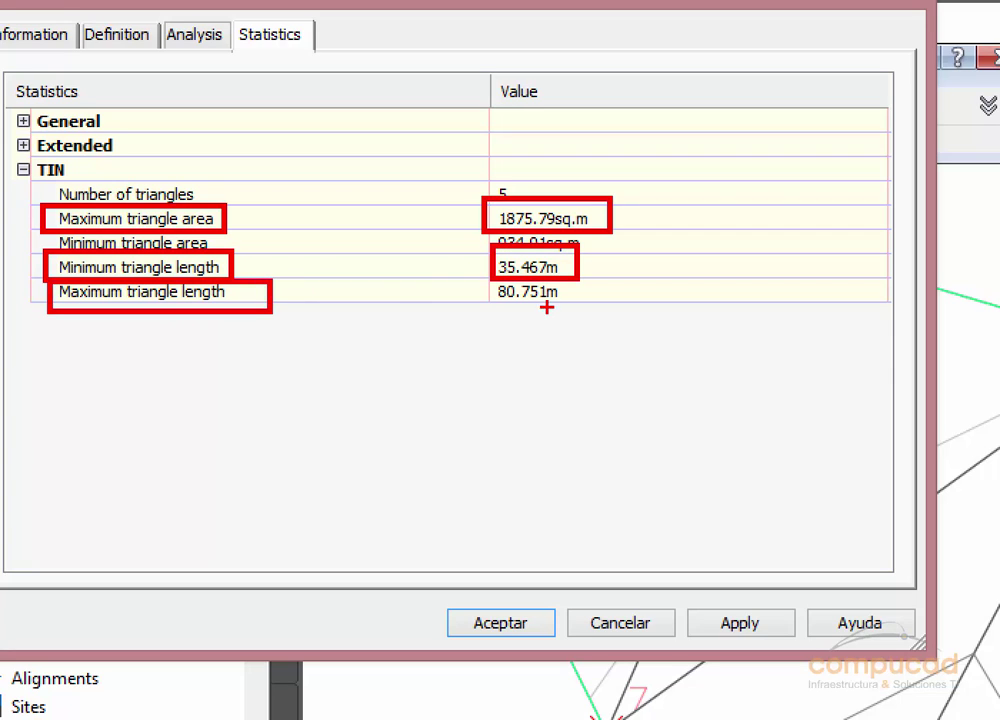
{"action": "left_click_drag", "start_coordinate": [475, 272], "coordinate": [601, 331]}
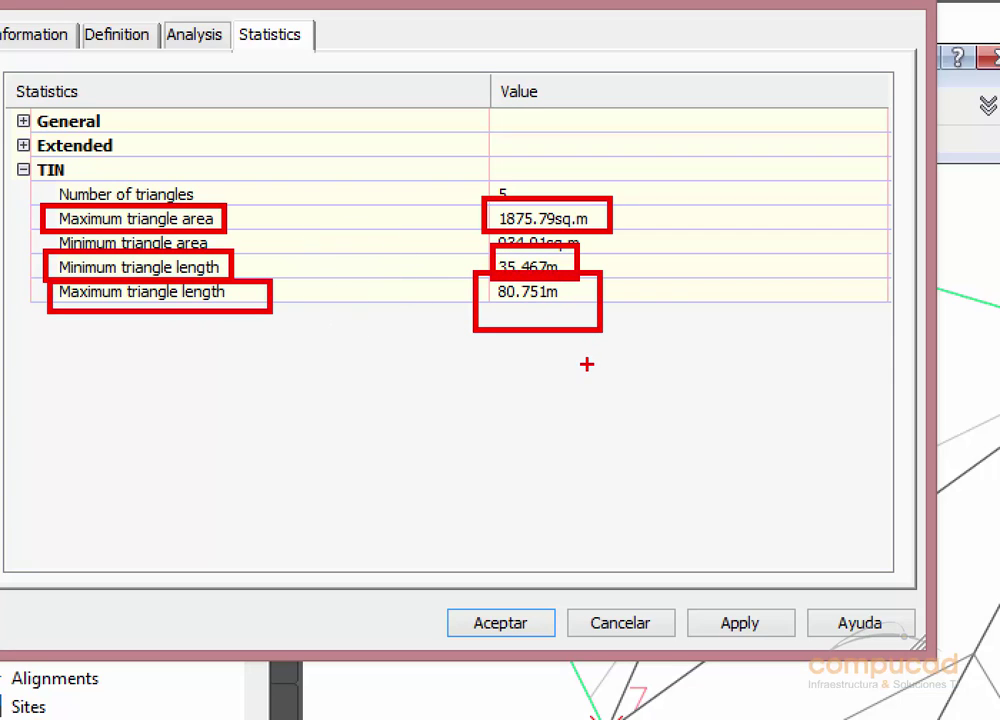
{"action": "key", "text": "Escape"}
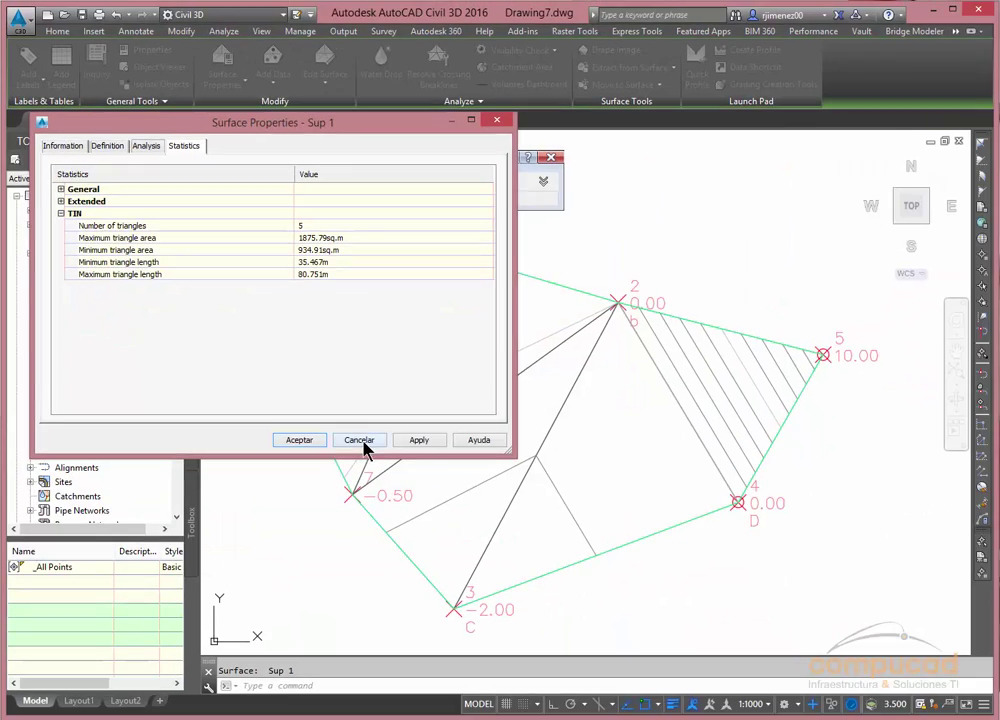
{"action": "left_click", "coordinate": [360, 440]}
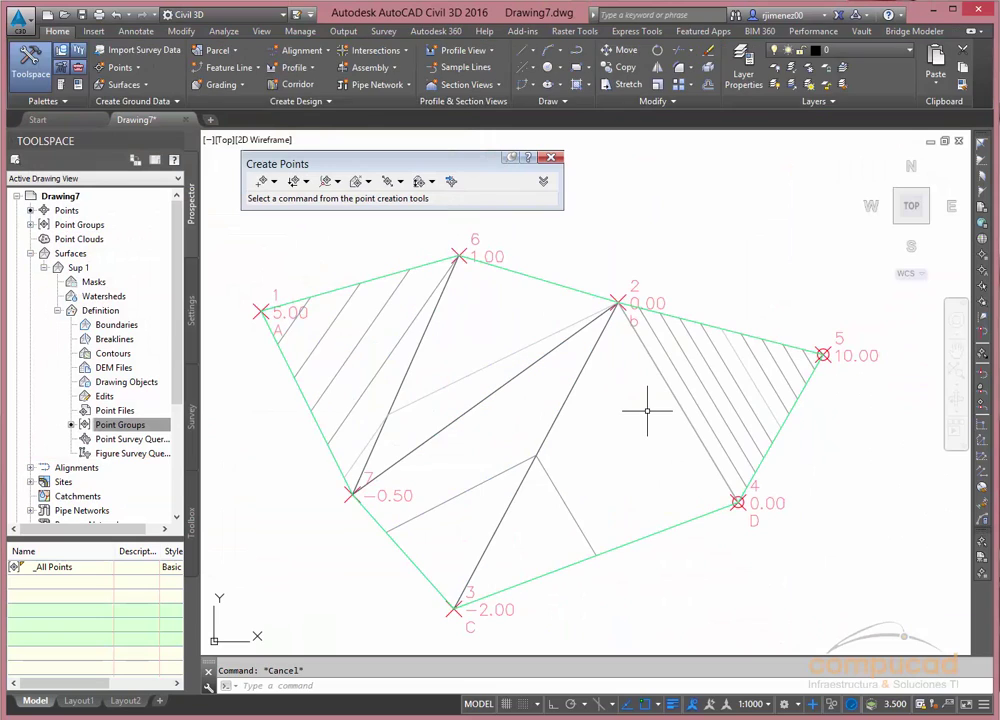